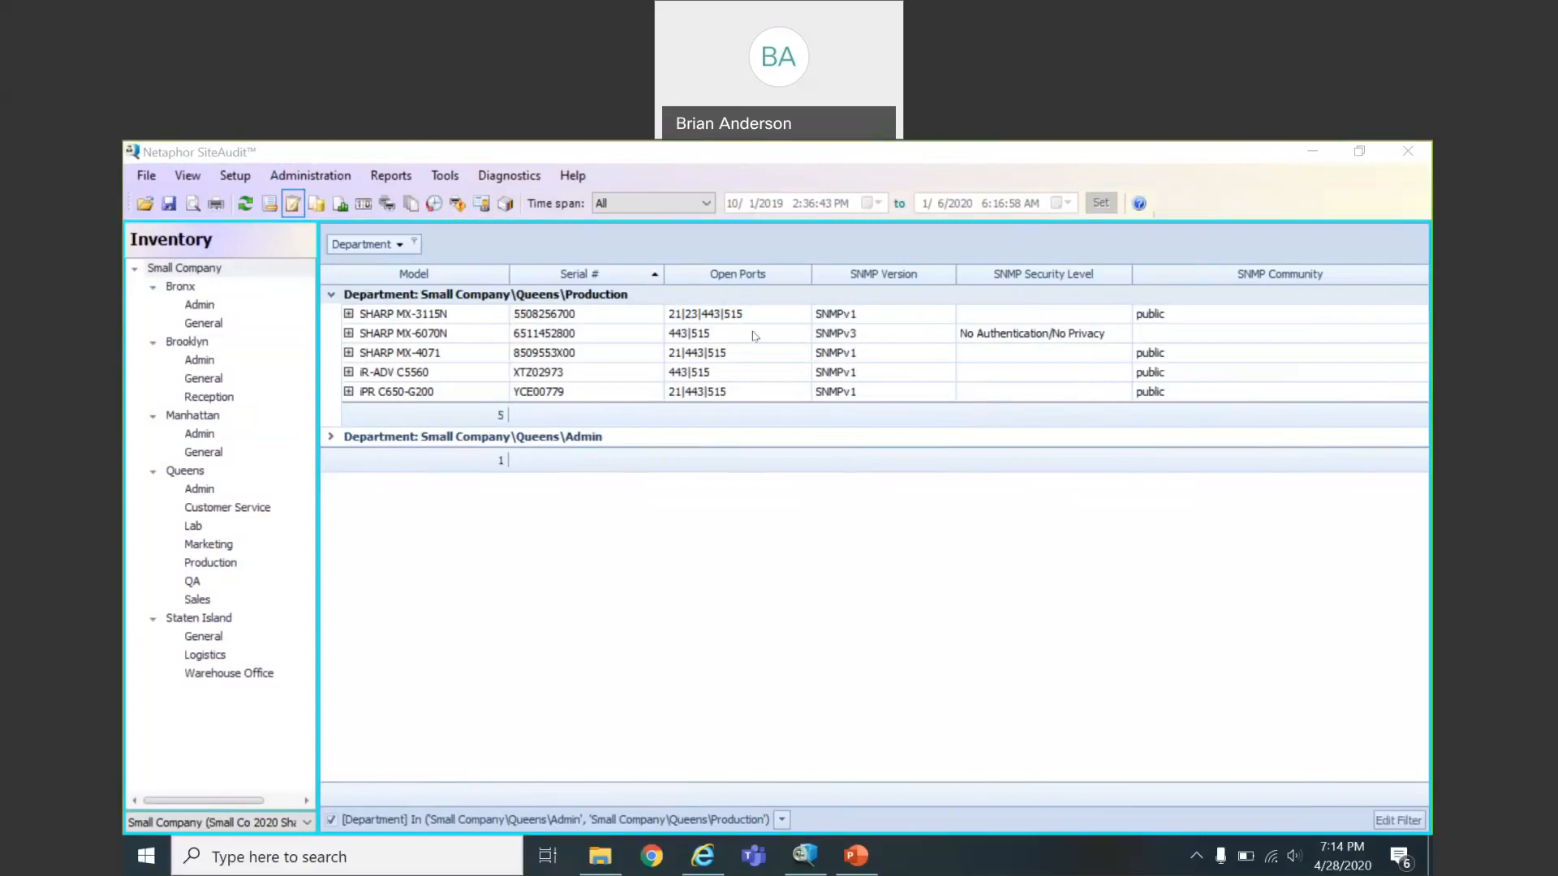
mouse_move(737, 281)
mouse_move(1011, 284)
mouse_move(1249, 280)
click(483, 319)
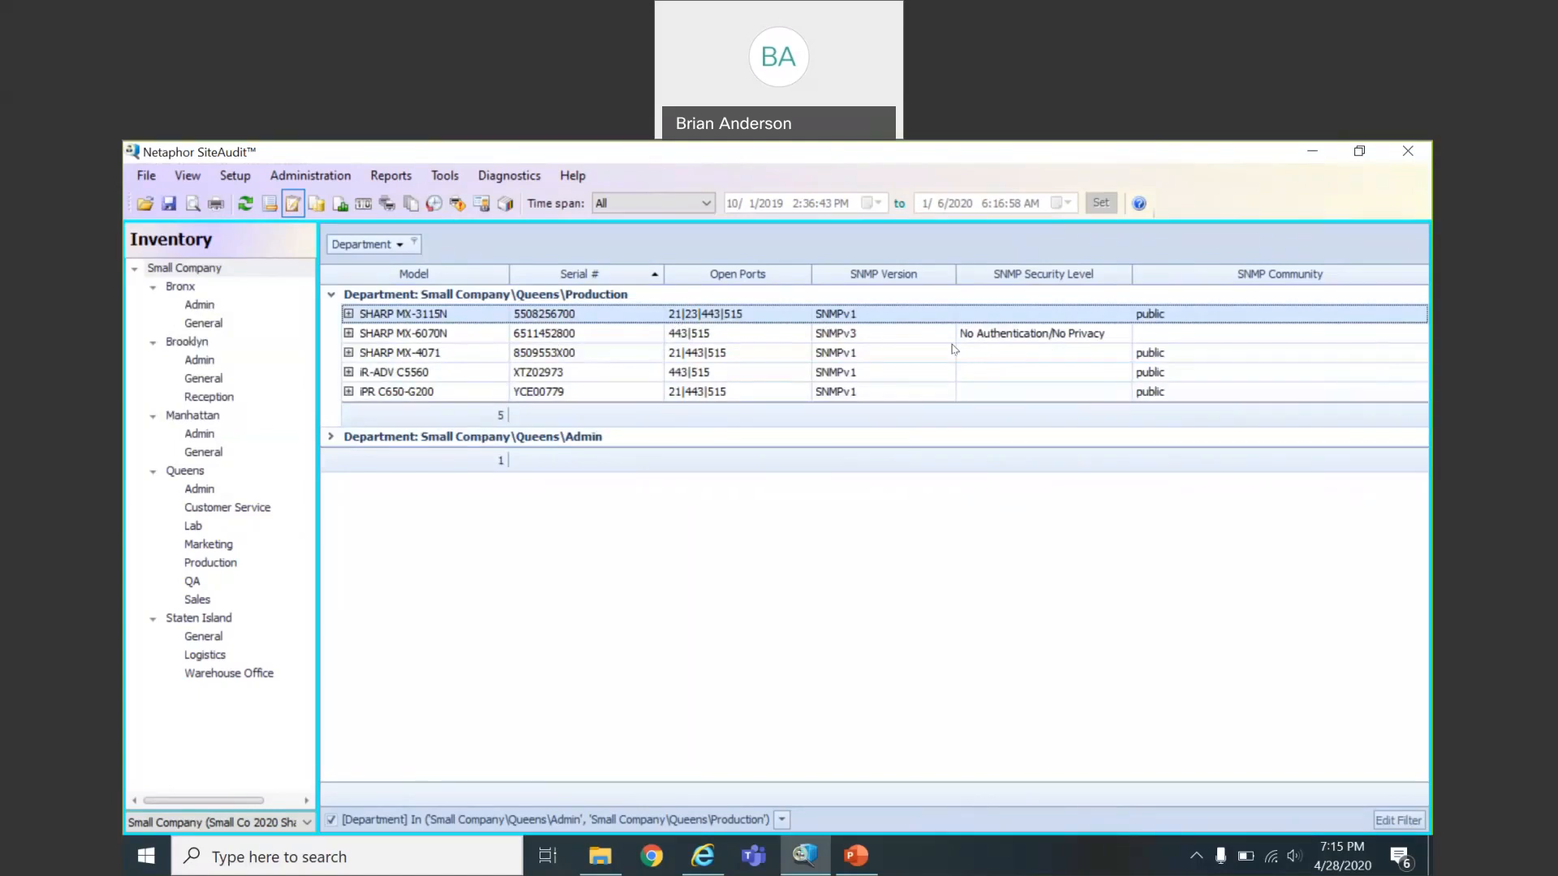
click(885, 183)
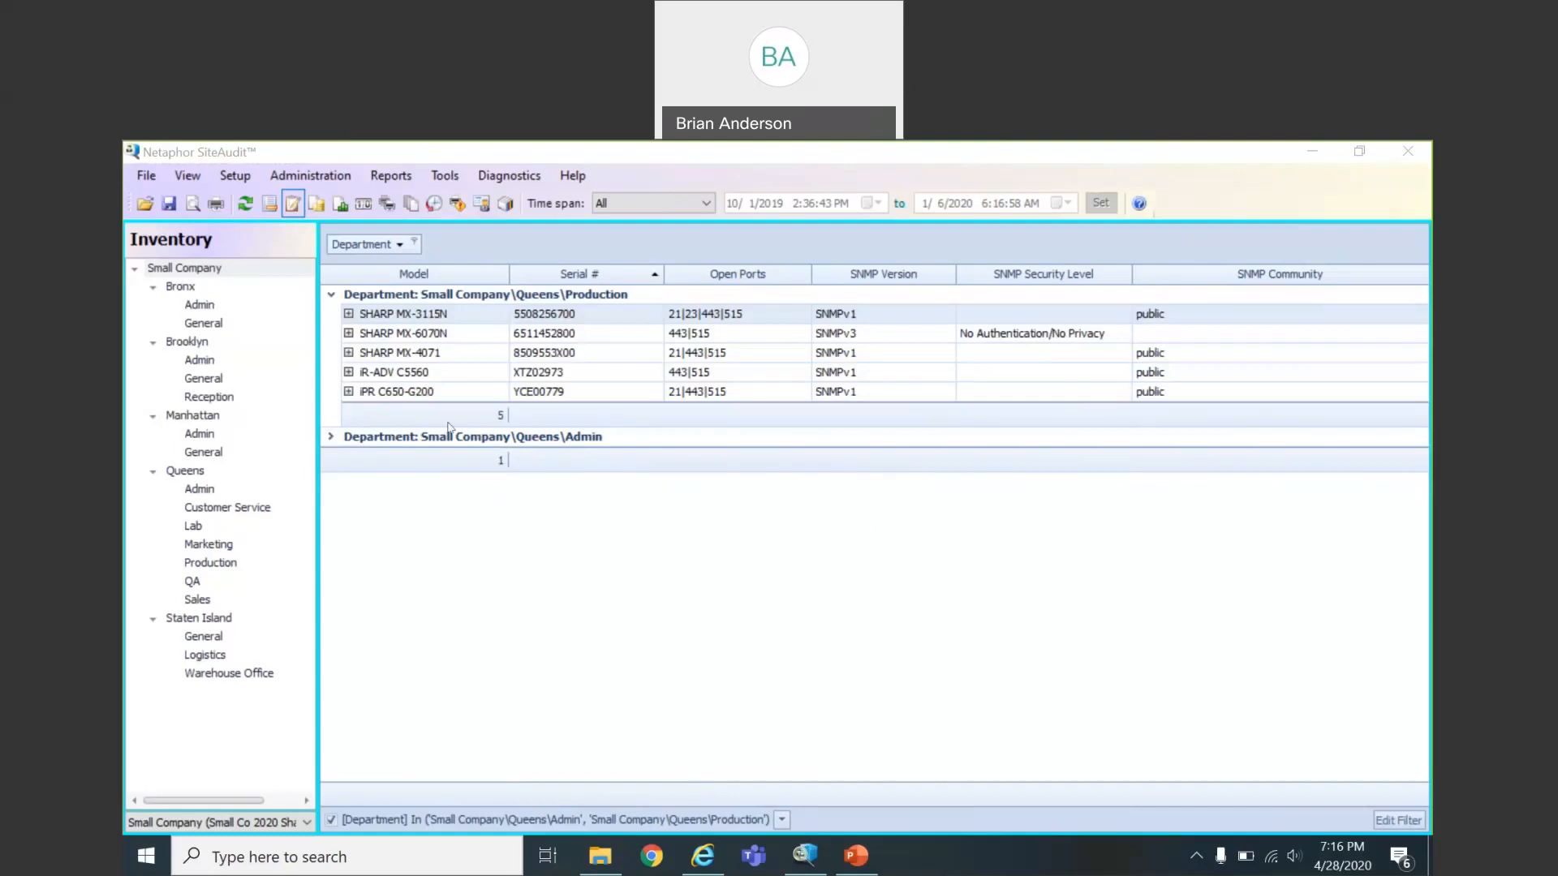
Create a new rule from Setup > Notifications Configuration
click(240, 181)
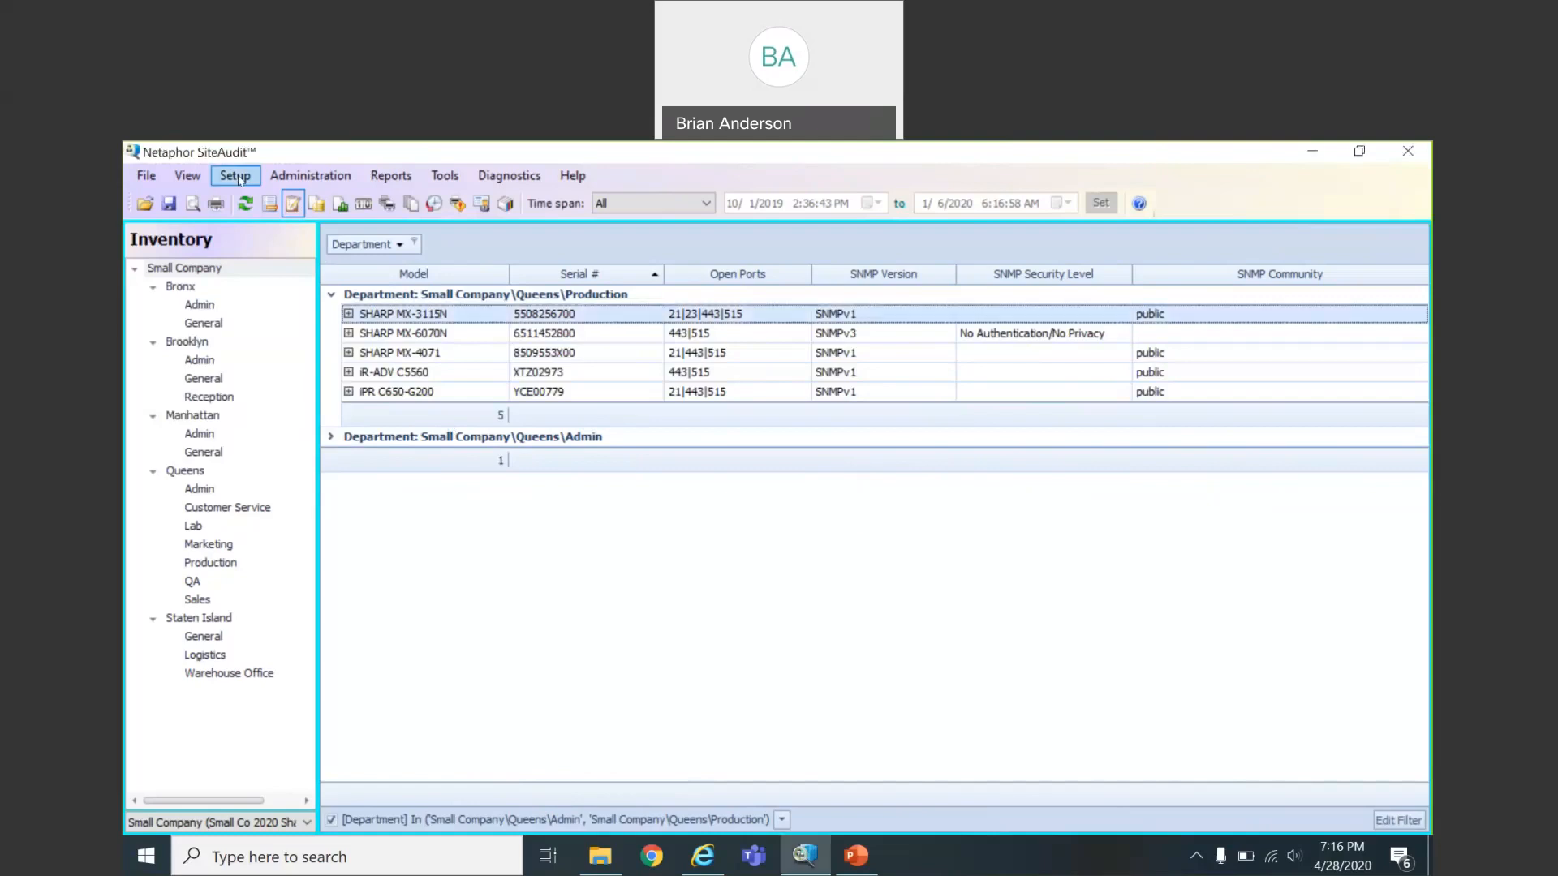
click(238, 176)
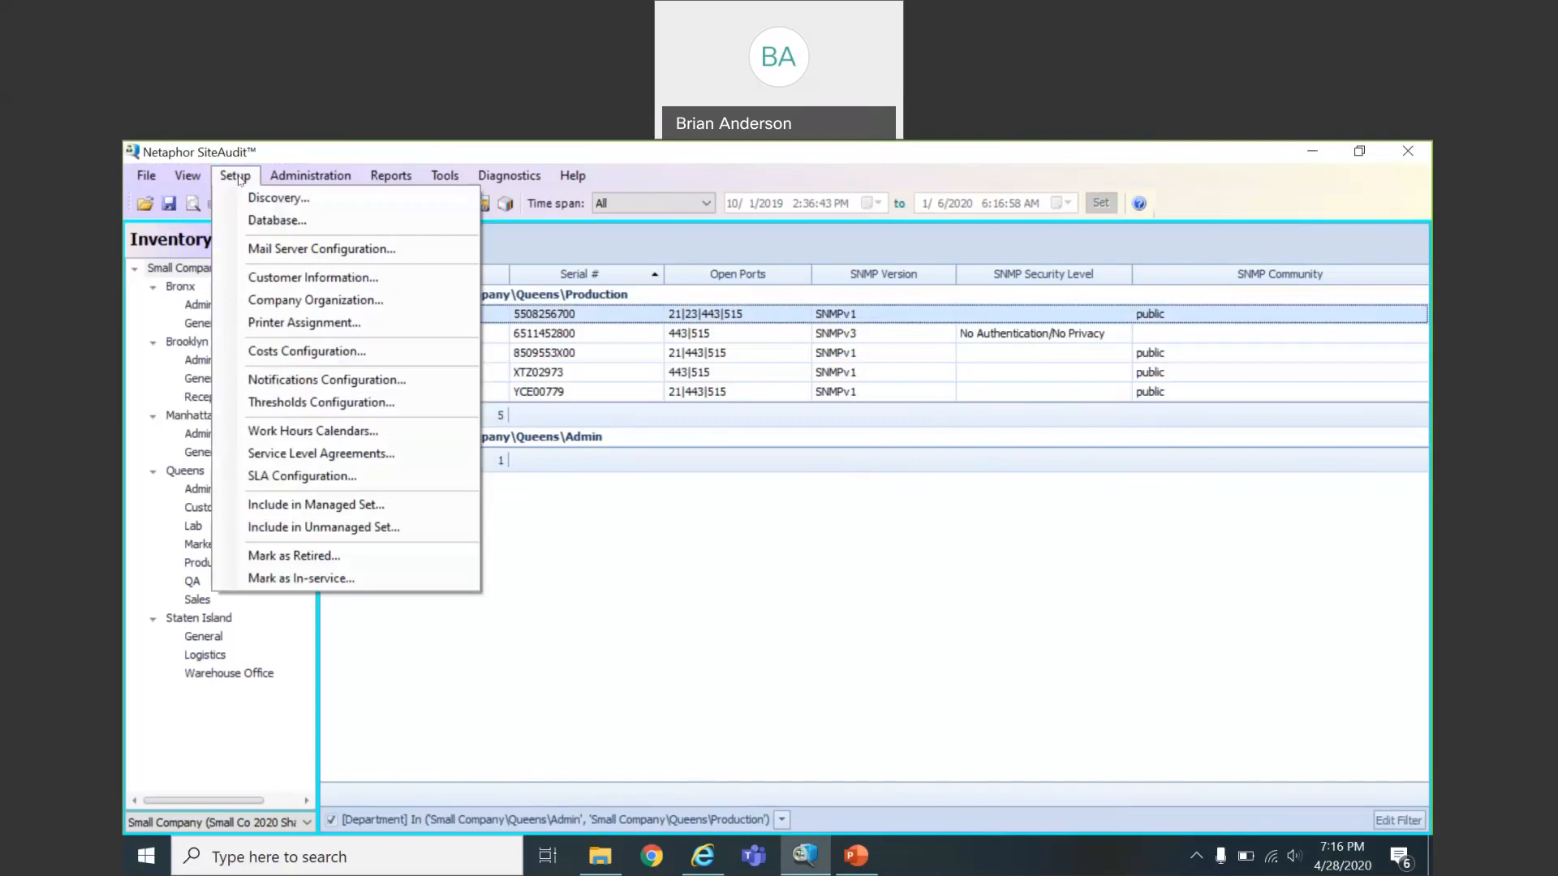
click(299, 381)
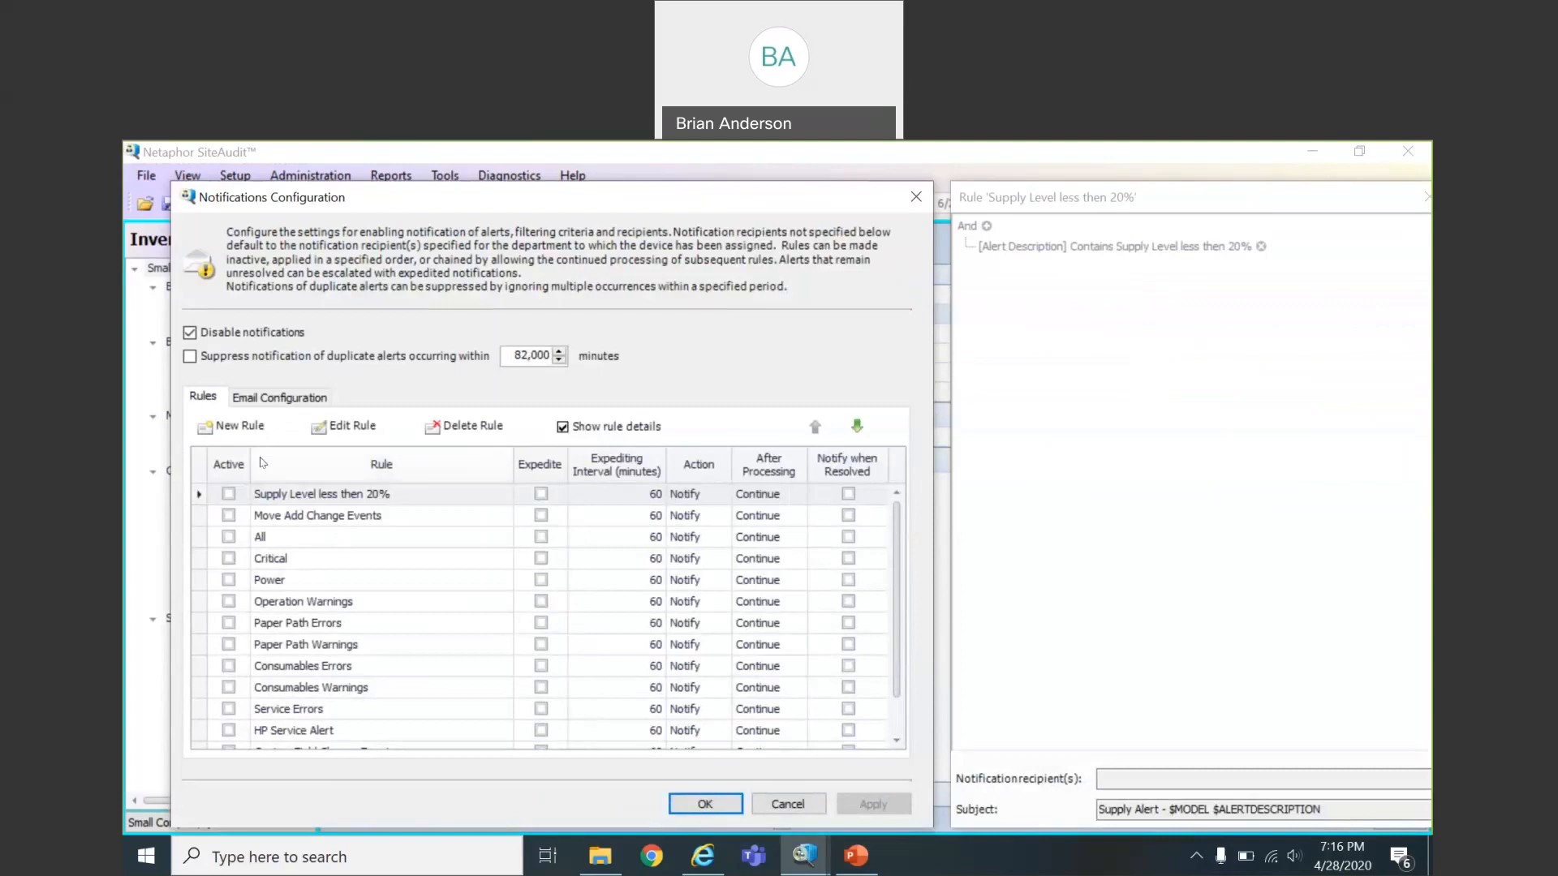
click(248, 430)
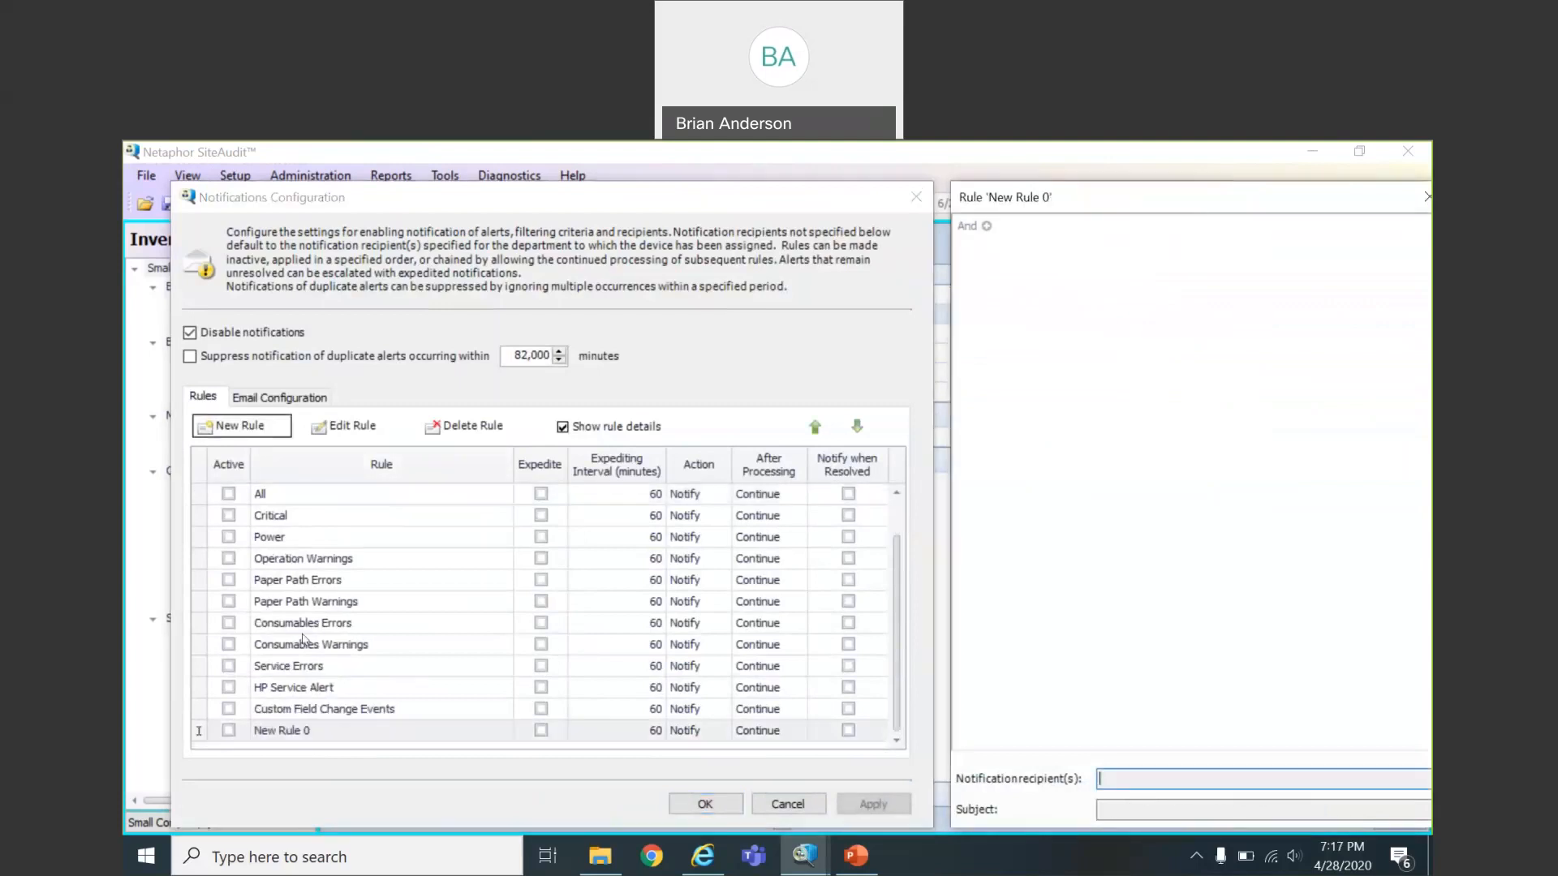
Rename the new notification rule to 'Security Alert'
click(302, 729)
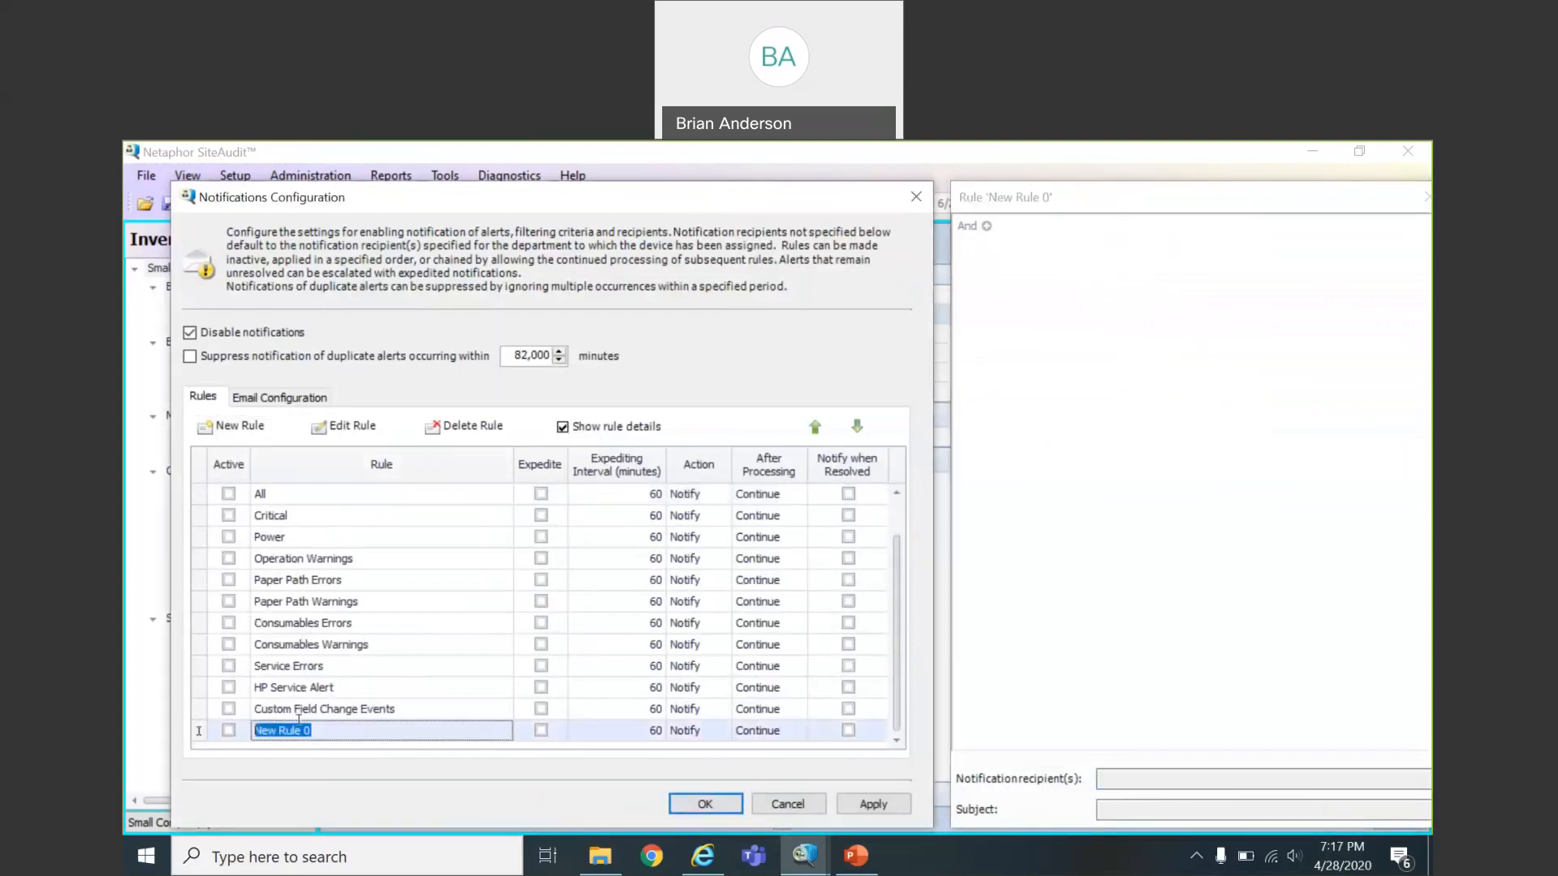
text(Security Alert)
click(815, 428)
Move Security Alert to the top of the rules list and open its condition editor
double_click(815, 428)
double_click(815, 428)
double_click(815, 428)
click(815, 428)
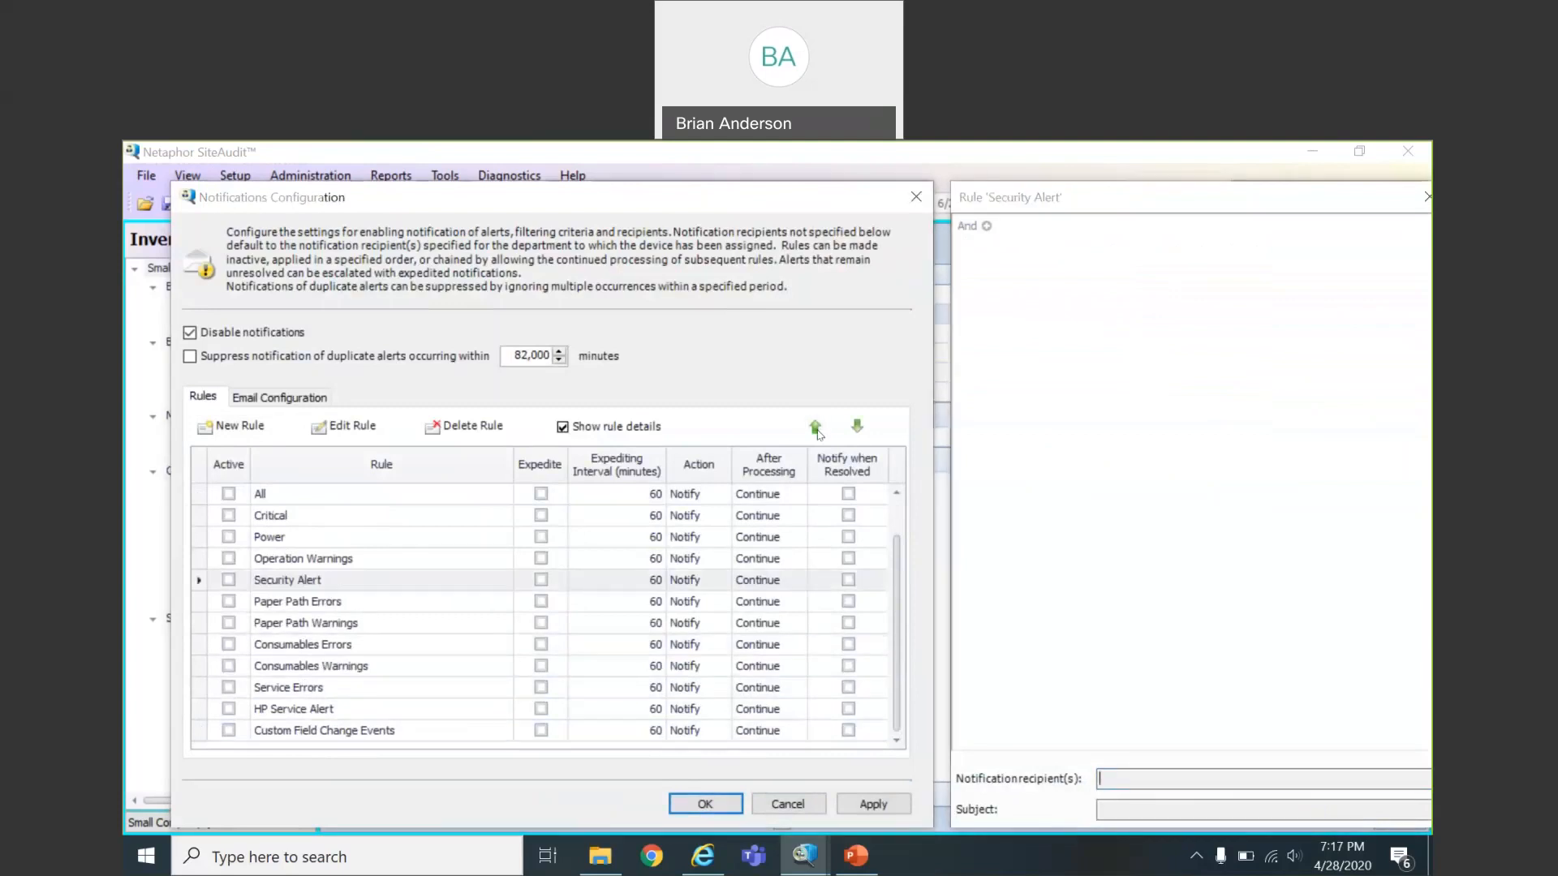
double_click(816, 428)
double_click(816, 428)
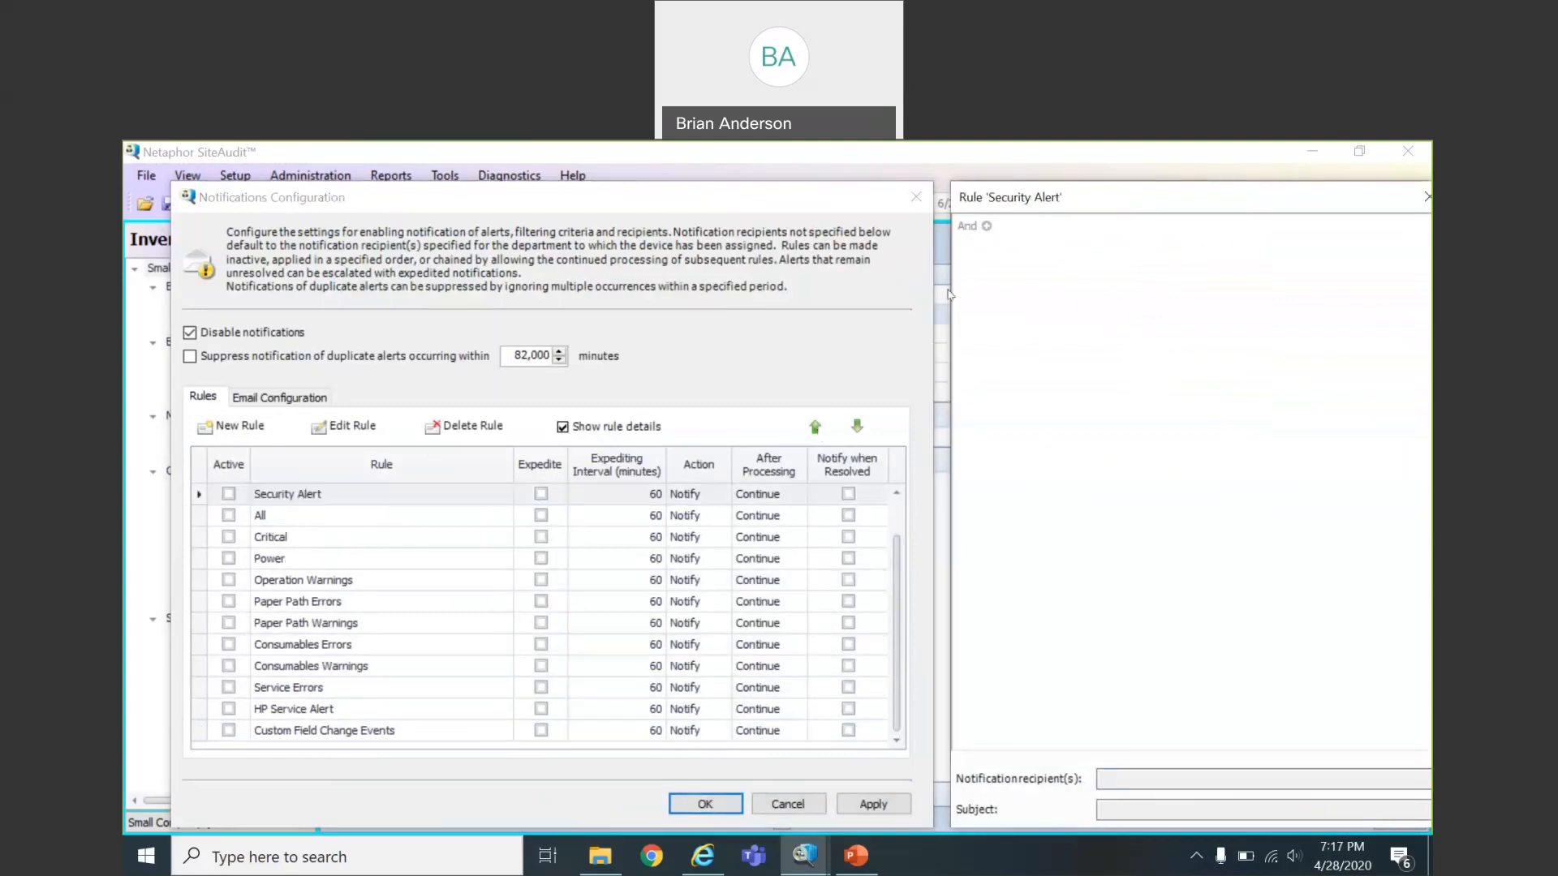
click(349, 429)
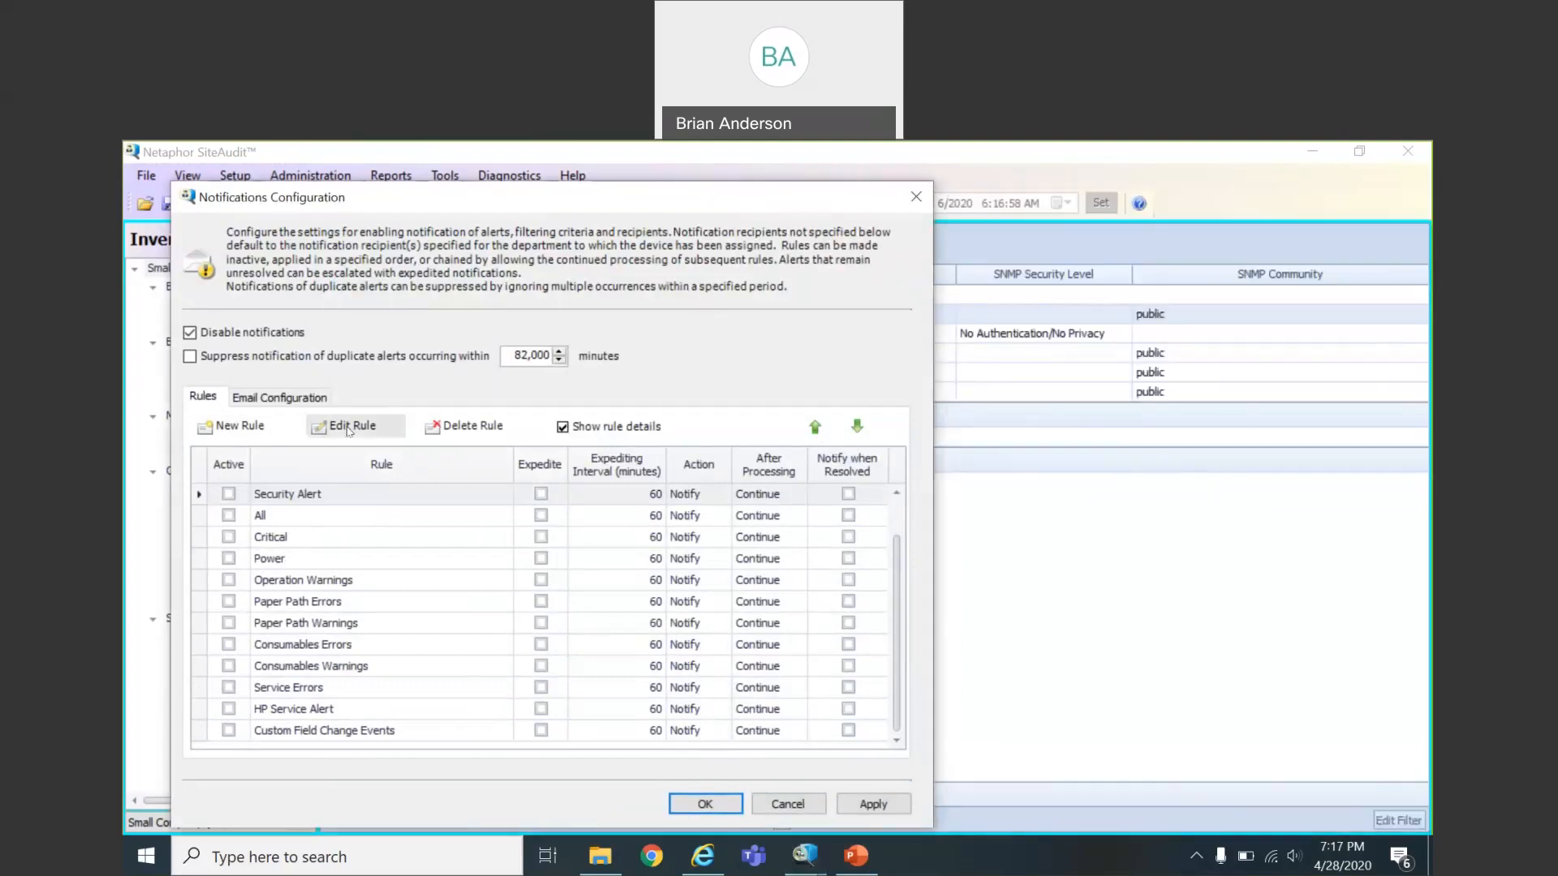
click(349, 429)
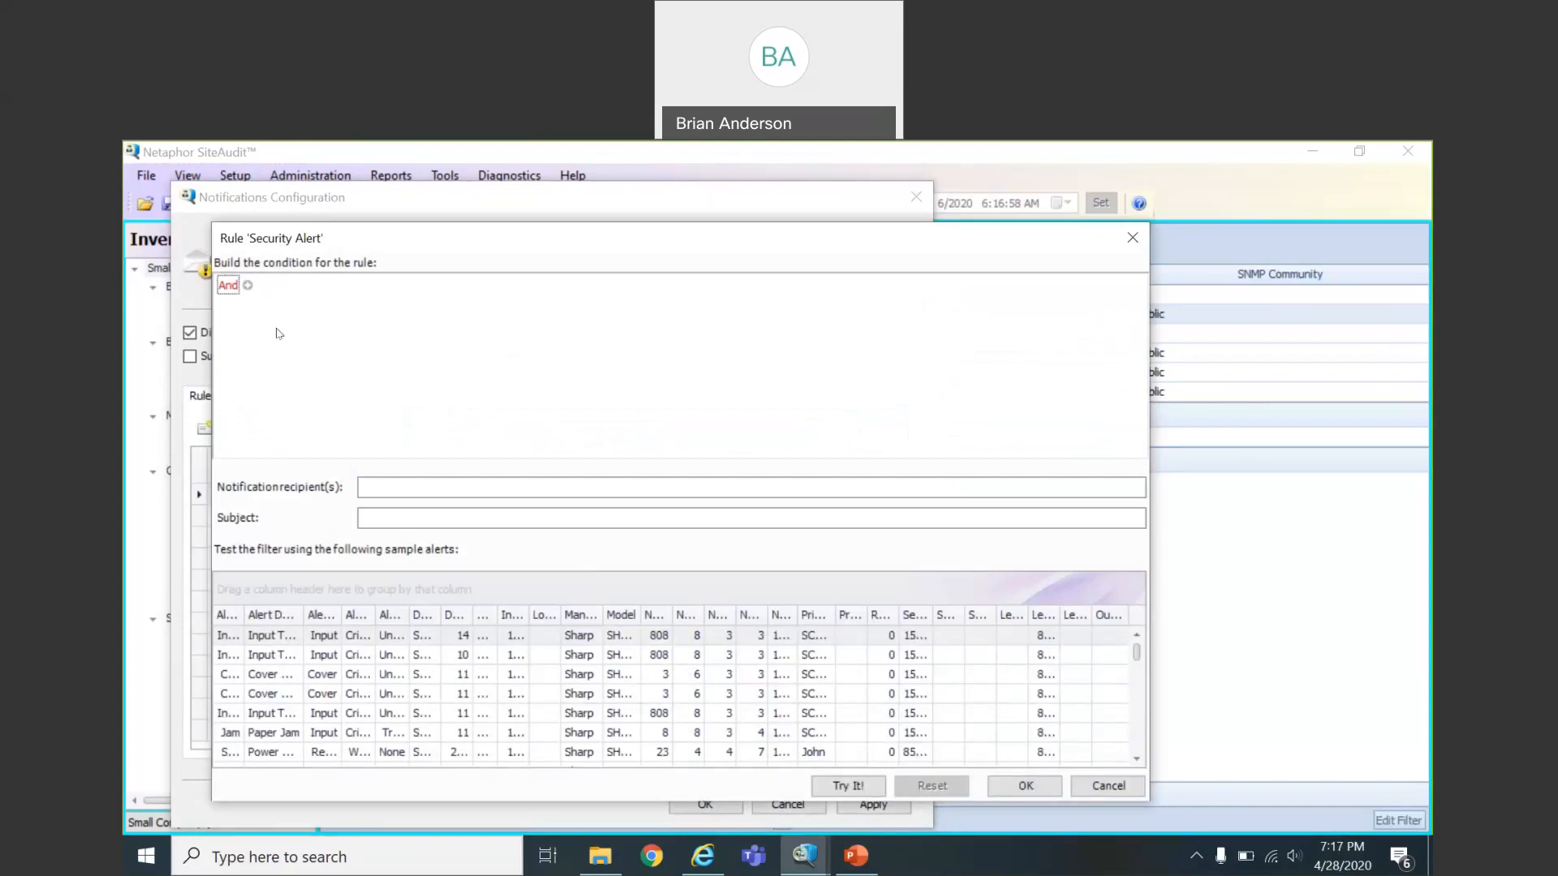
Add an Alert Code Equals condition and bring up the alert code choices for its value
click(248, 285)
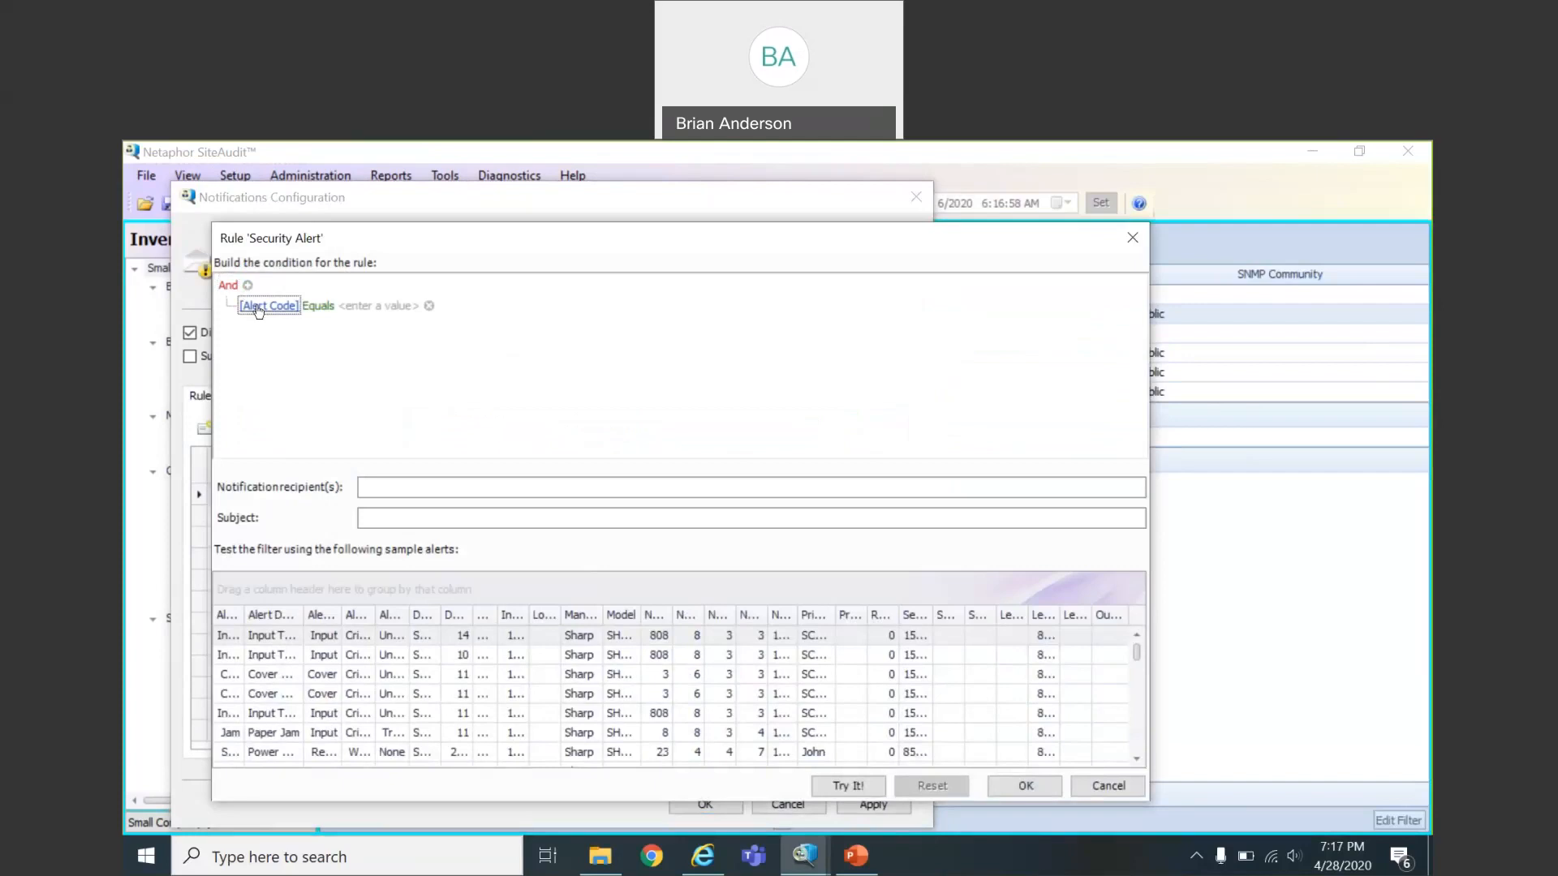
click(378, 307)
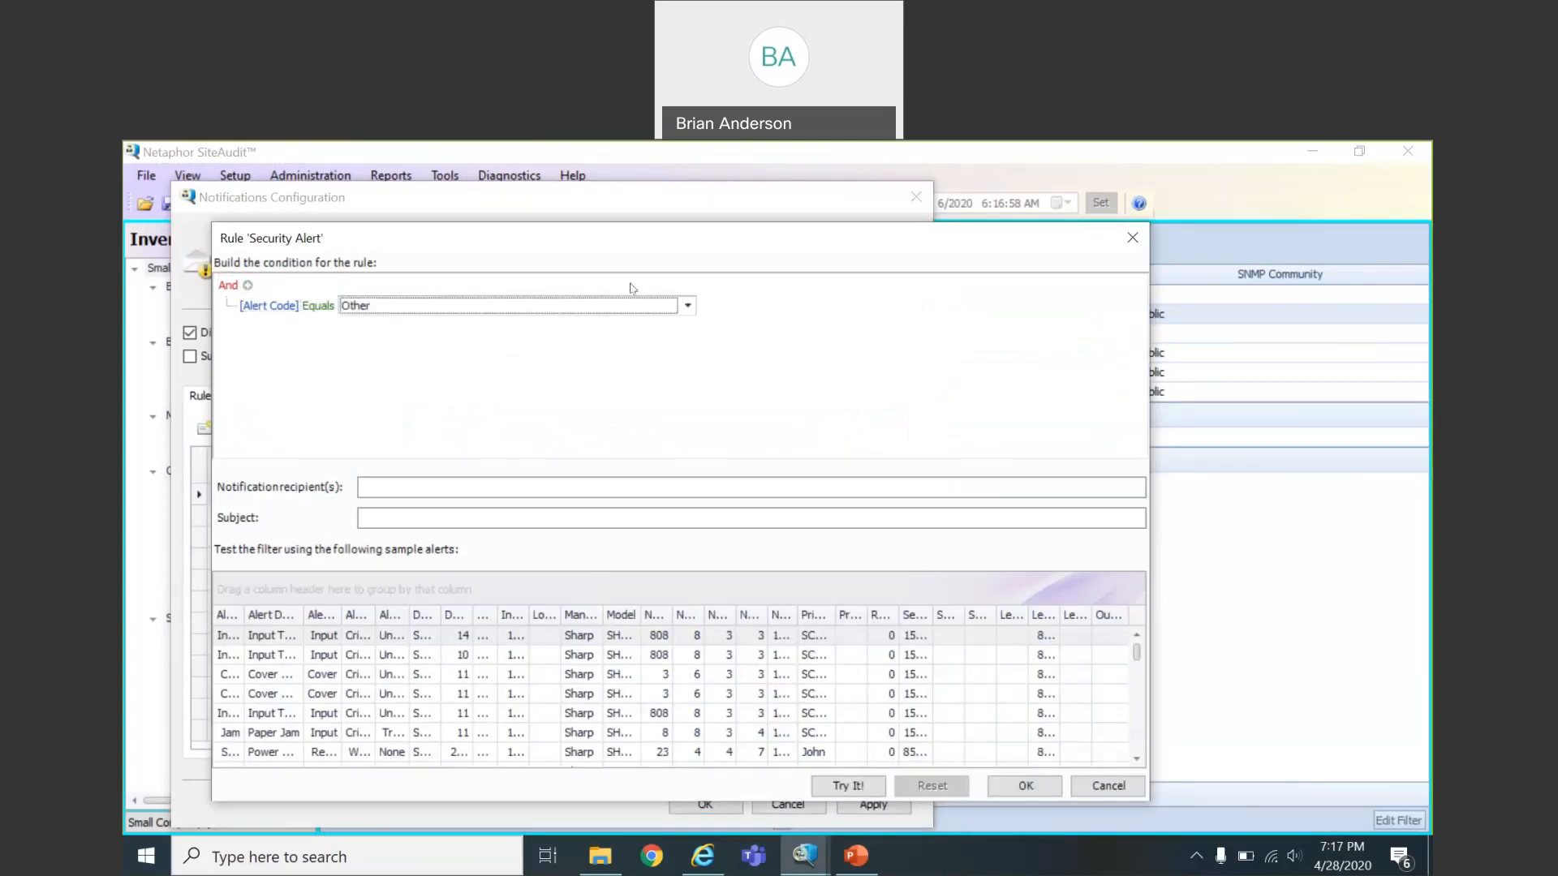
click(686, 307)
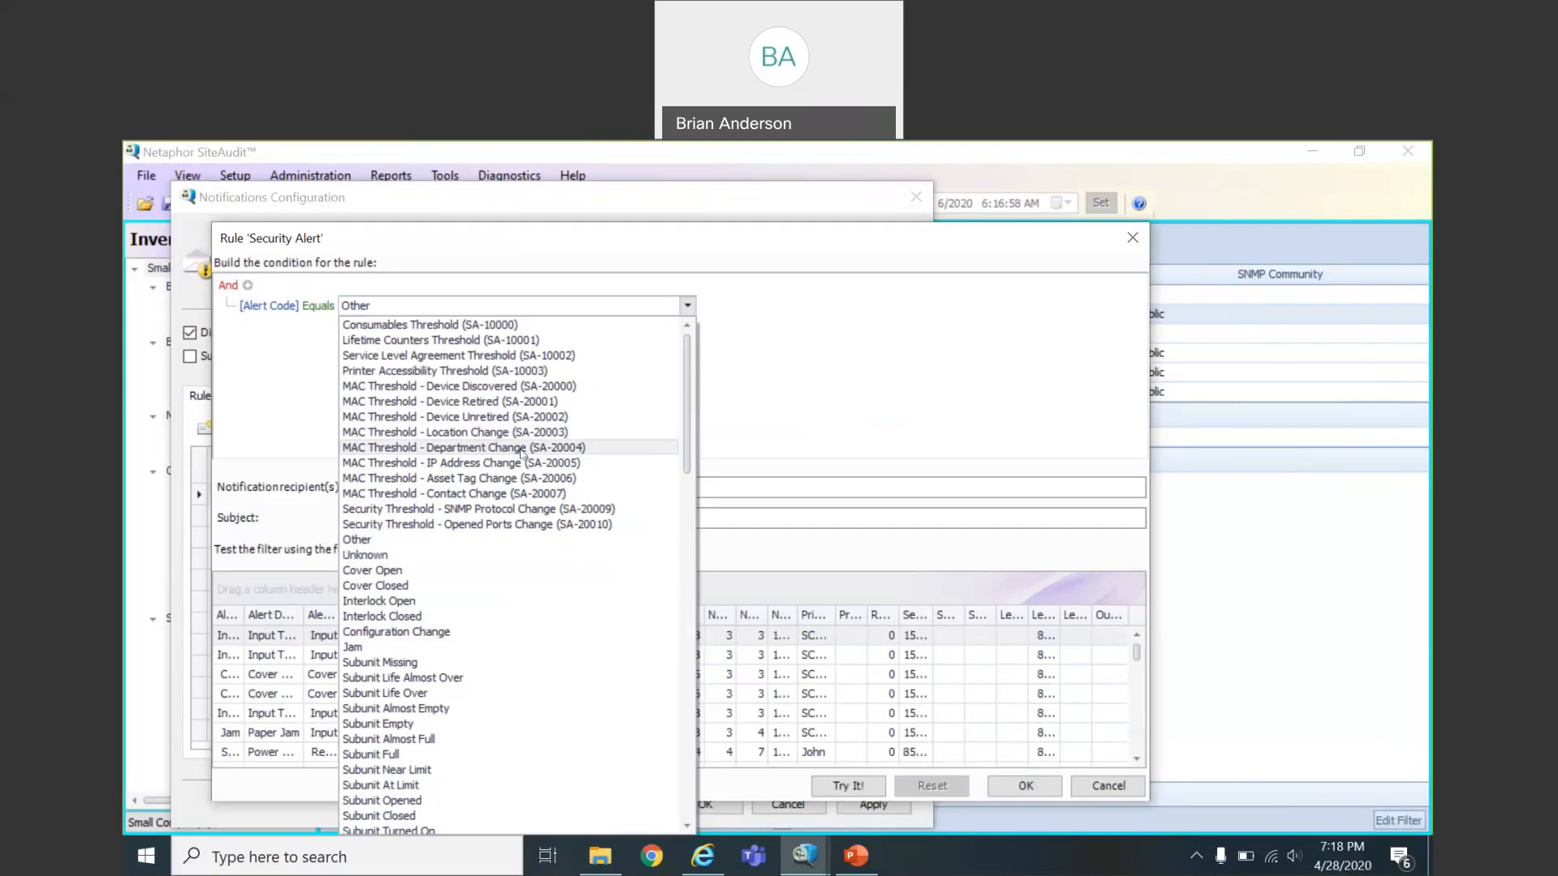
Match Security Threshold - SNMP Protocol Change (SA-20009), then add a second Alert Code condition
click(529, 511)
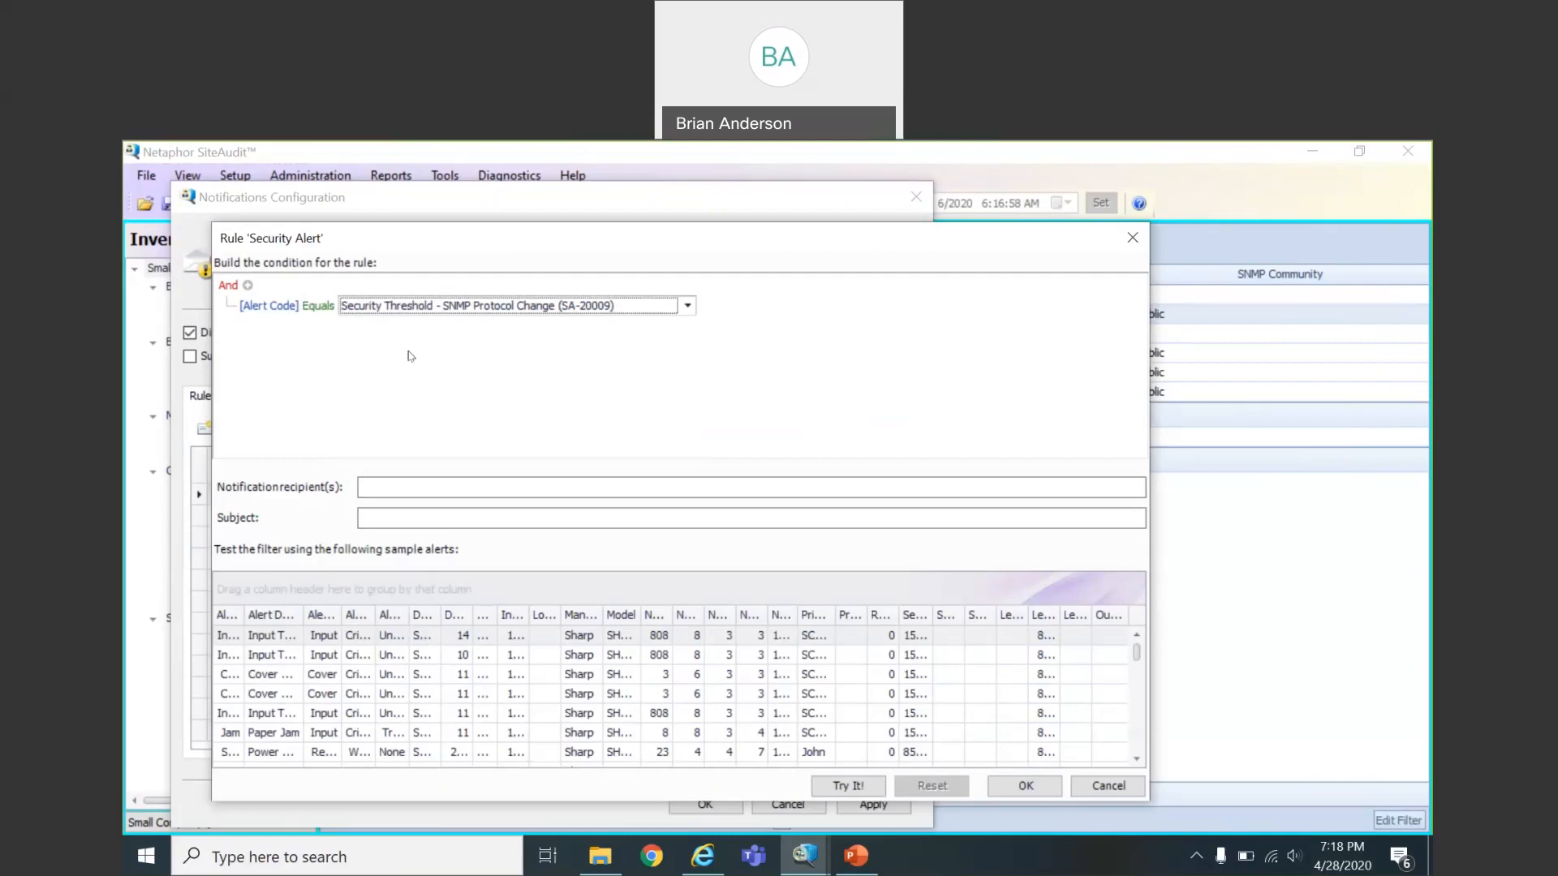
click(245, 286)
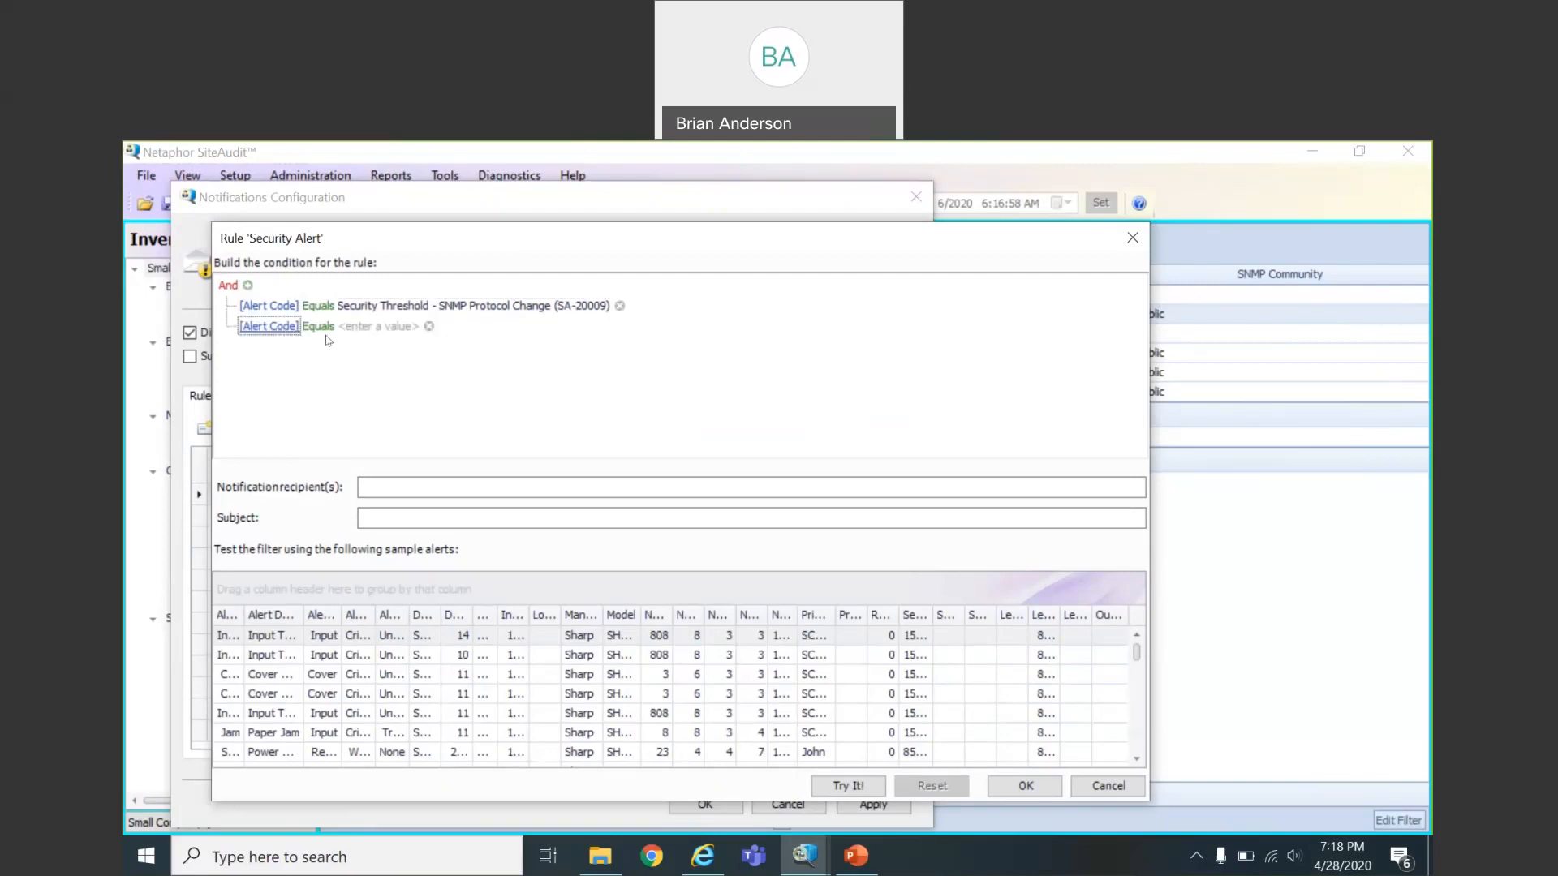
Set the second condition to Opened Ports Change (SA-20010) and change the group operator to Or
click(371, 330)
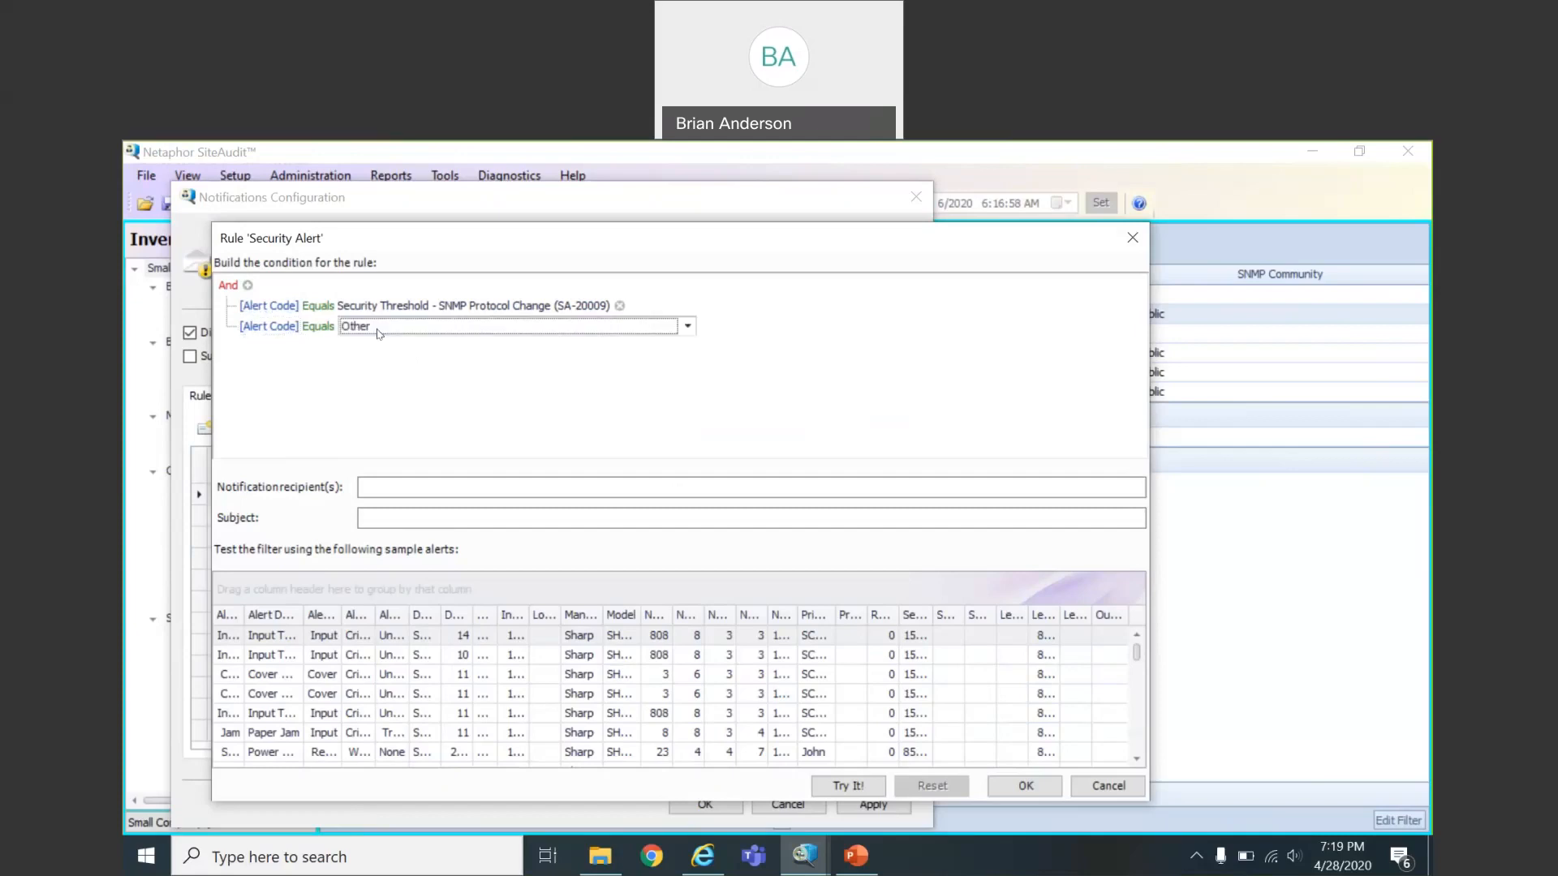
click(686, 326)
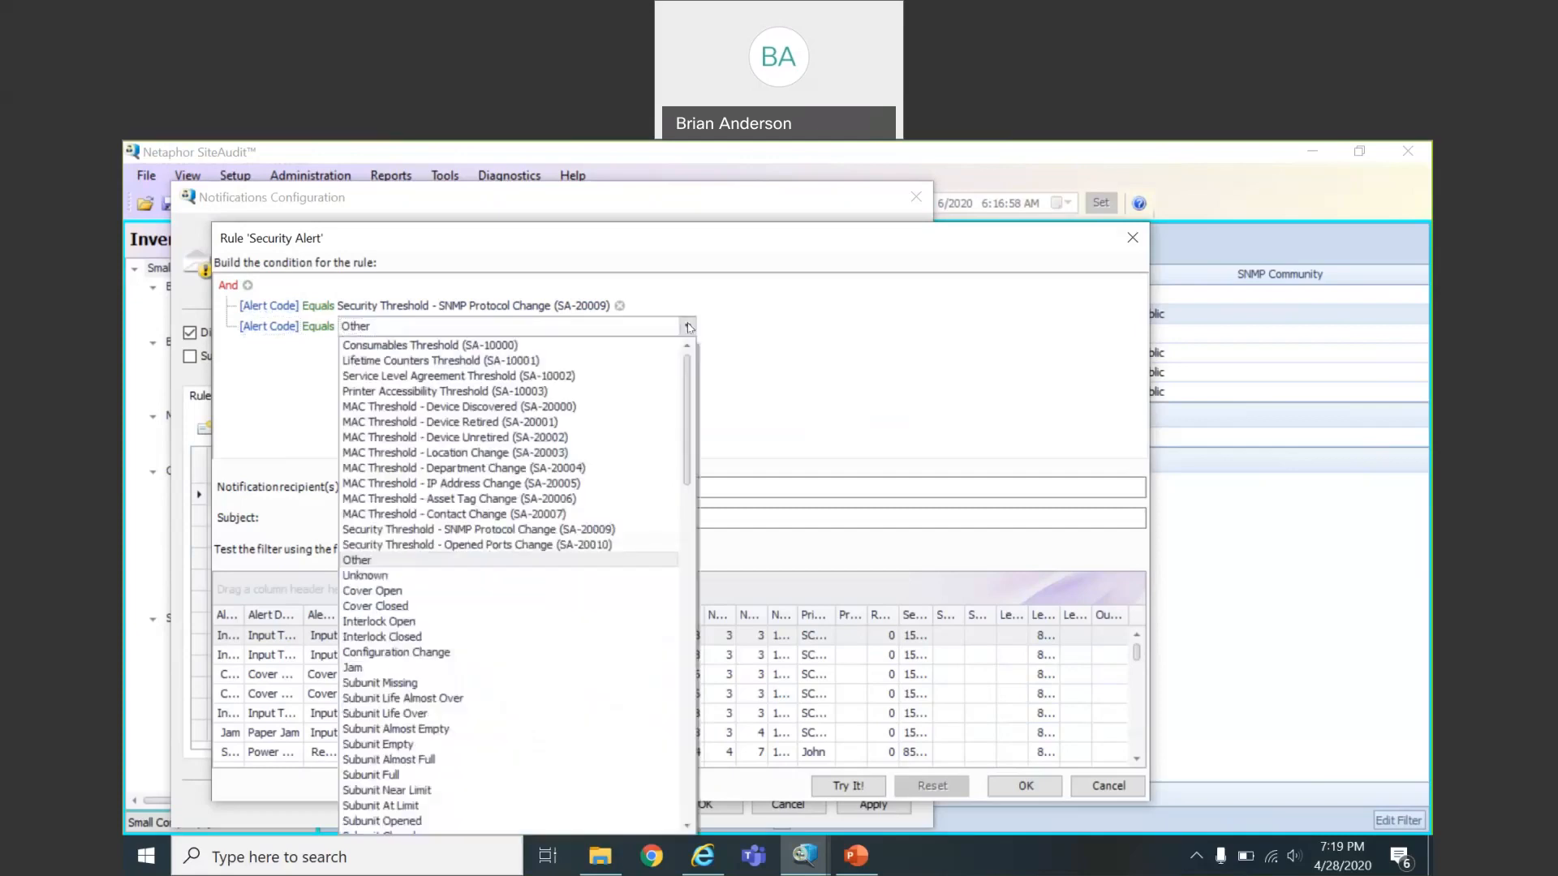
click(586, 547)
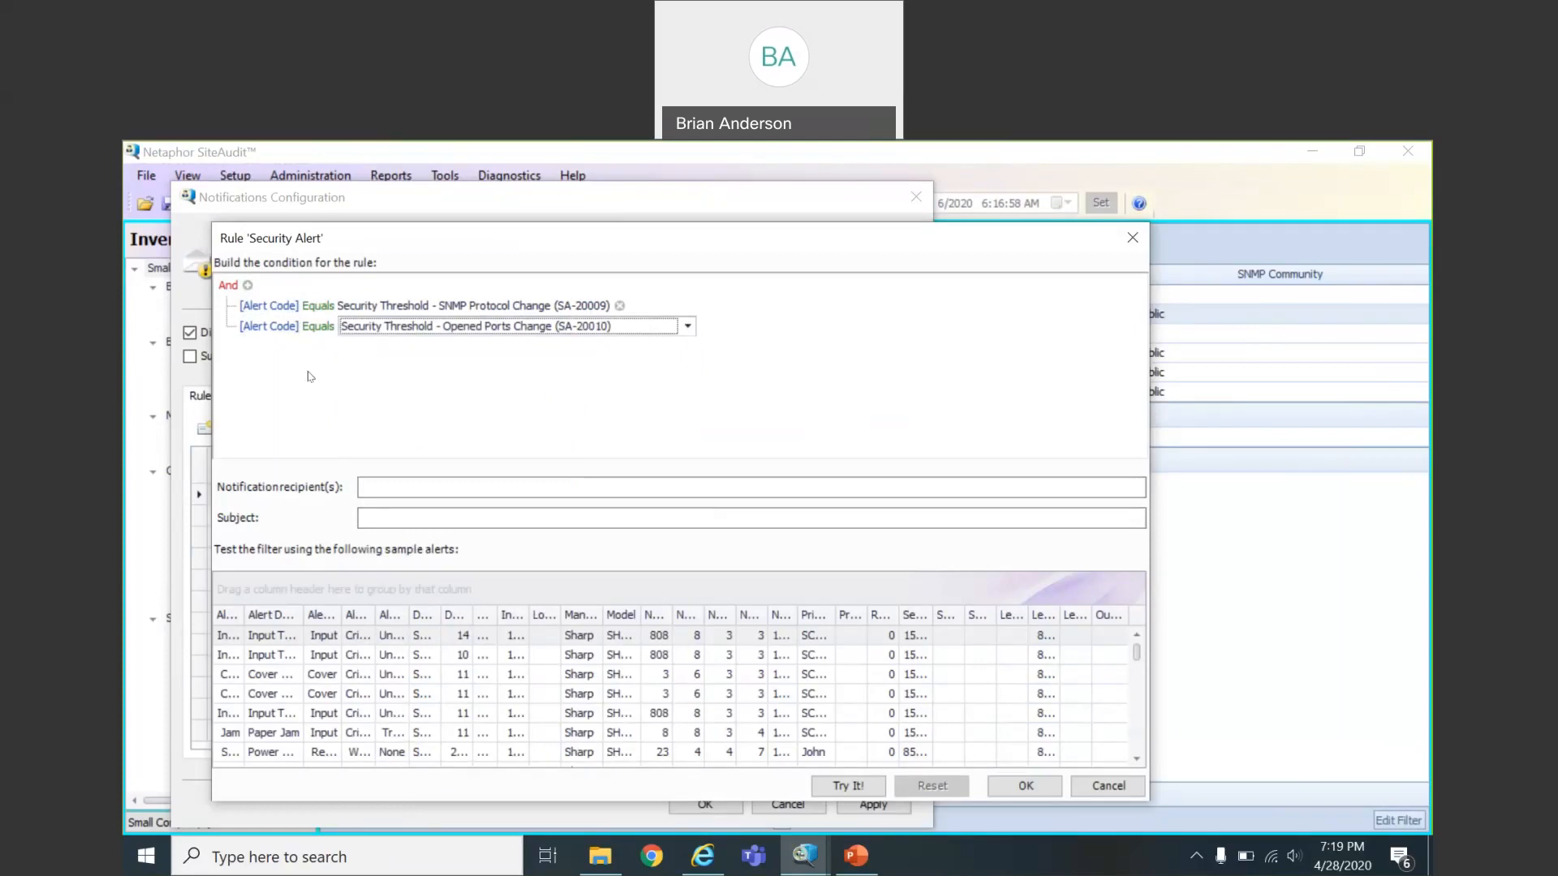
click(224, 289)
click(254, 332)
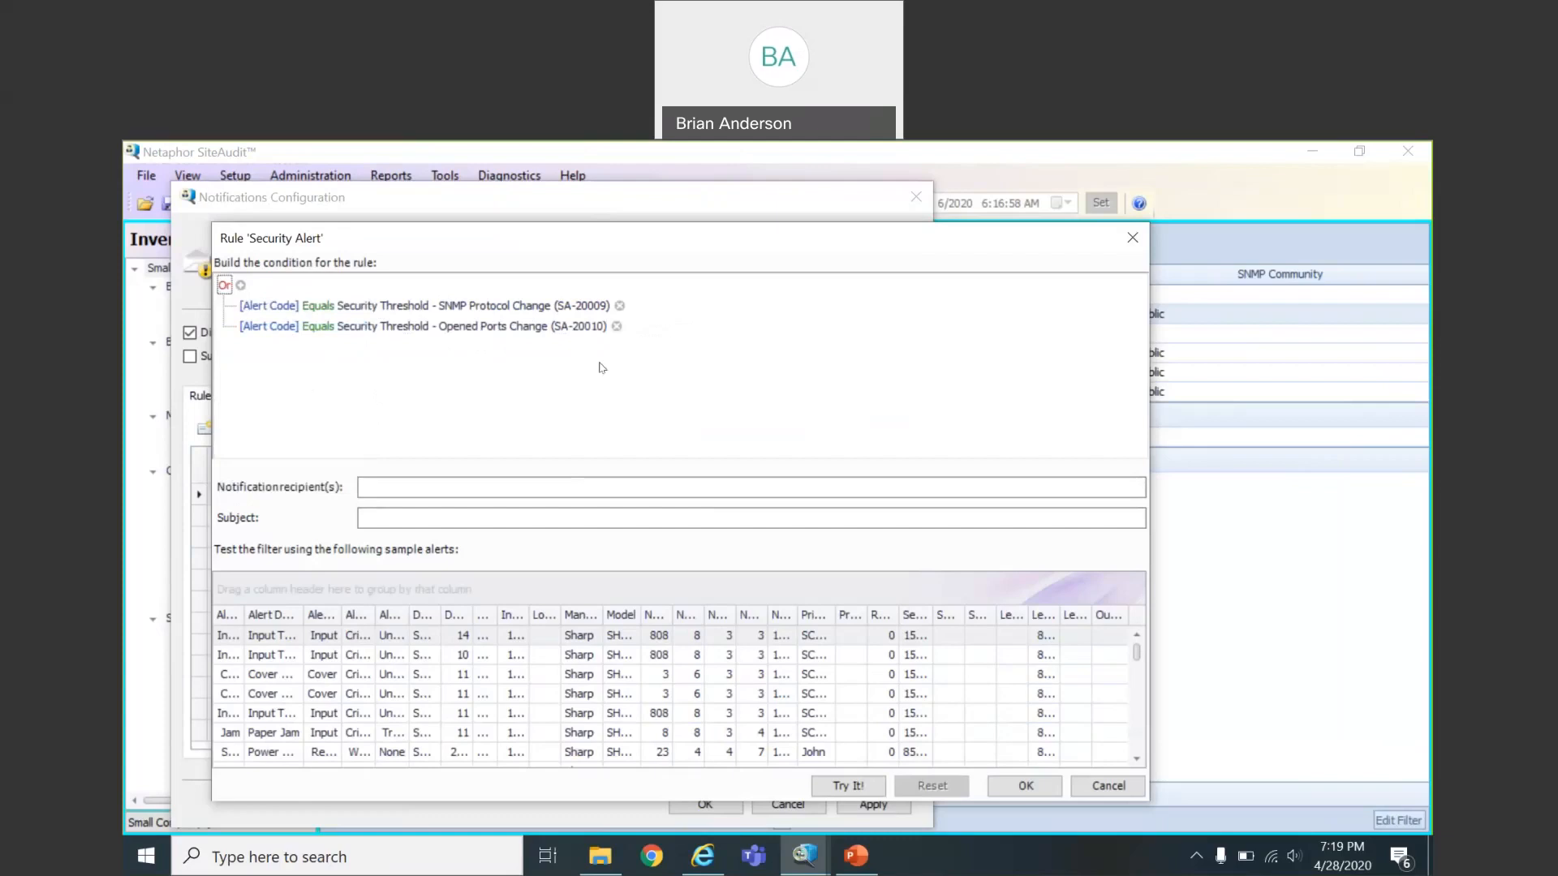
Enter the recipient's e-mail address and set the subject to 'Security Alert - $DEPARTMENT $MODEL'
click(407, 484)
key(Tab)
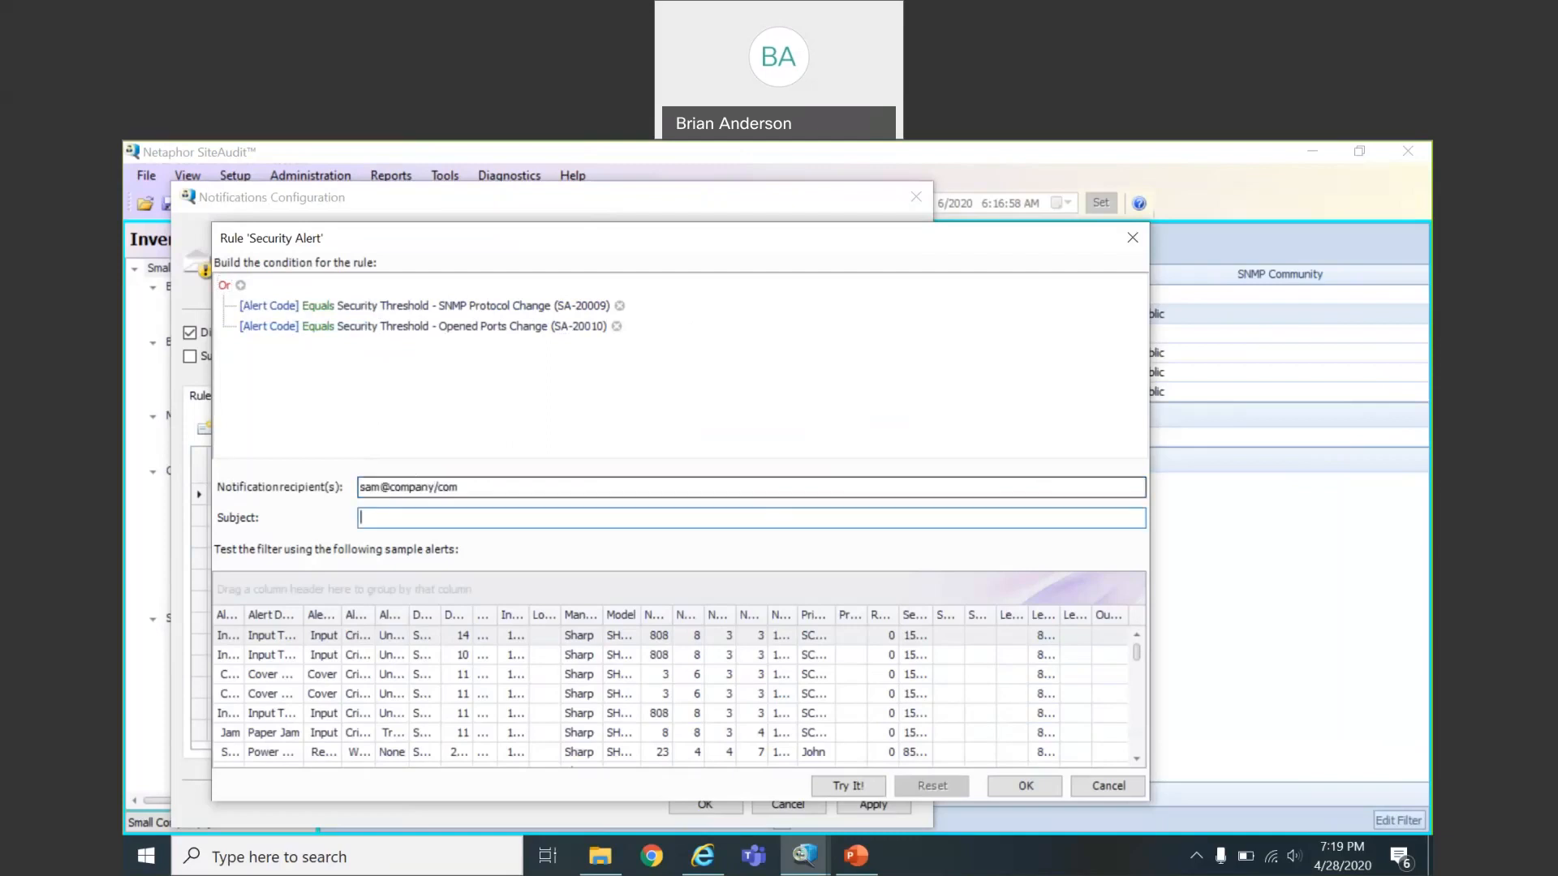
click(437, 486)
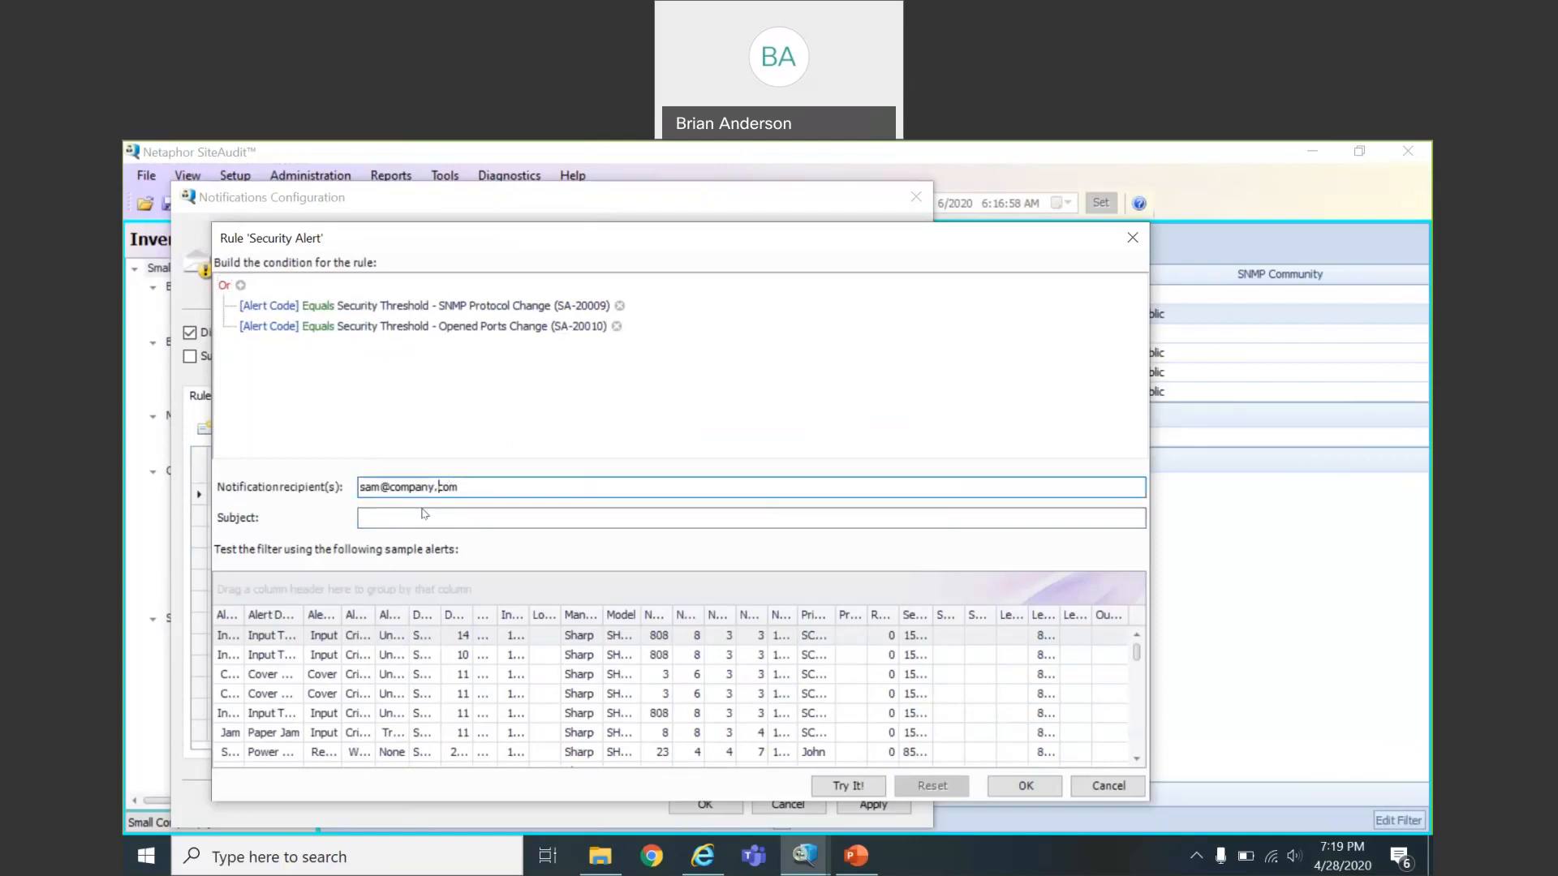
click(421, 514)
text(Se)
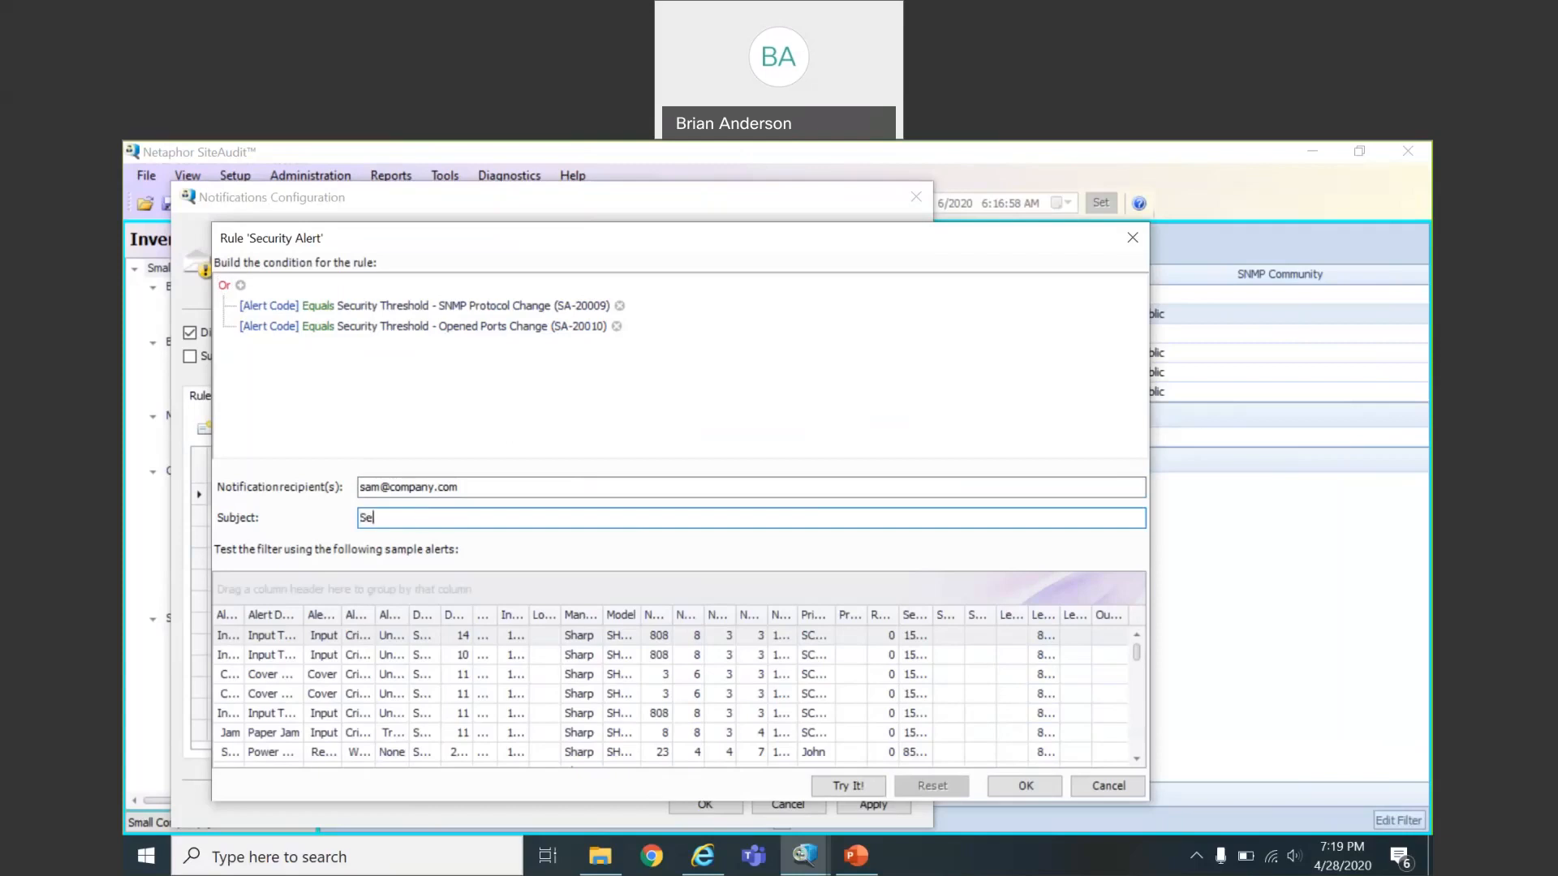
text(curity Alert - $DEPARTMENT)
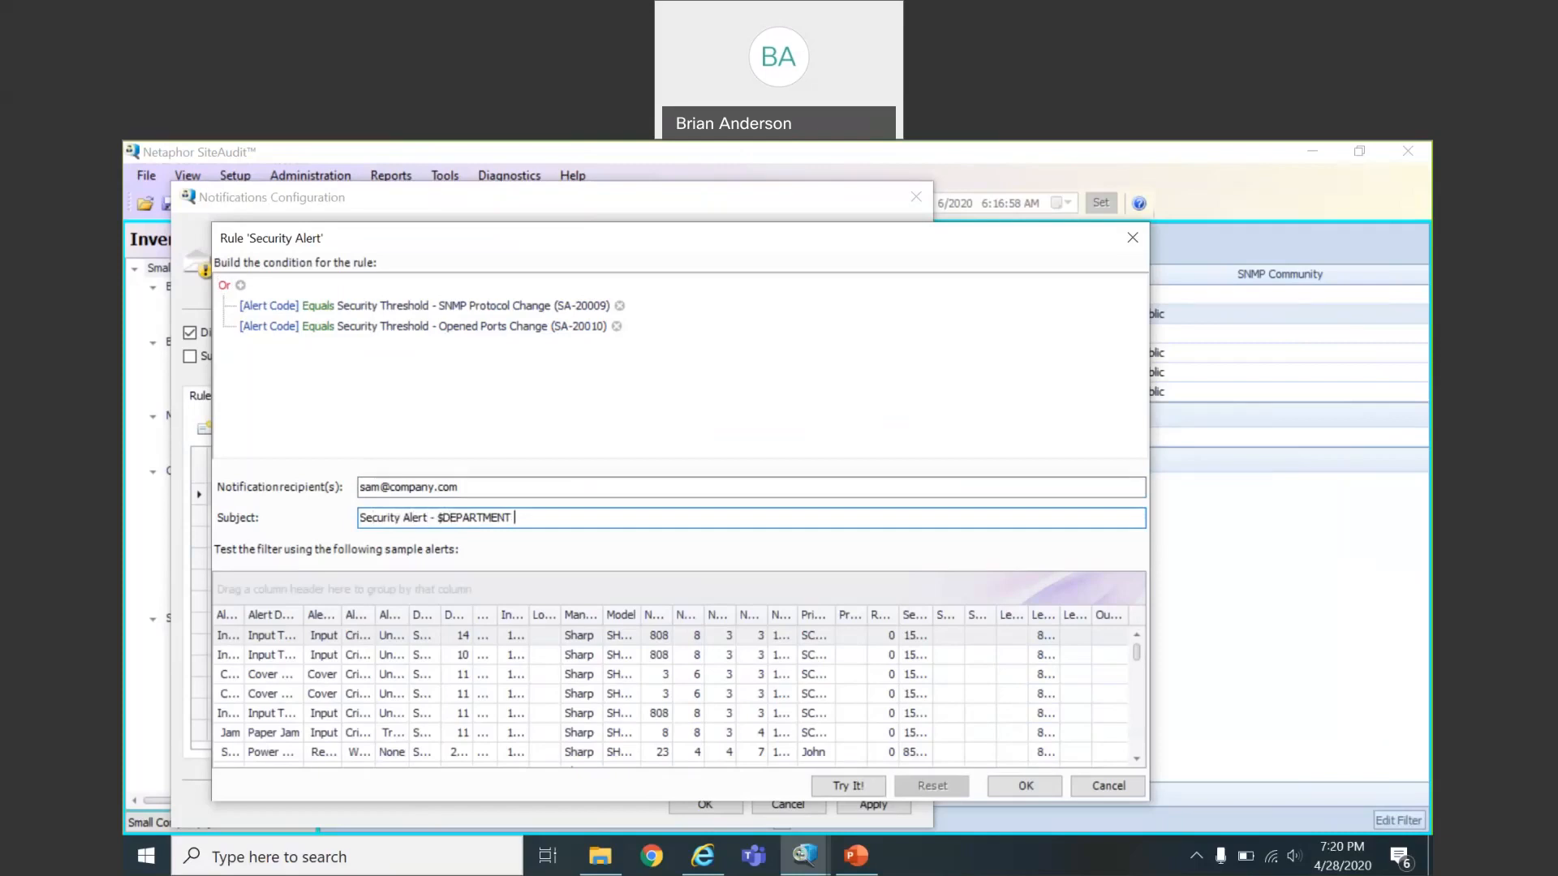
text( $MODEL)
Add a nested group under Or with the condition Manufacturer Contains Hewlett
click(221, 288)
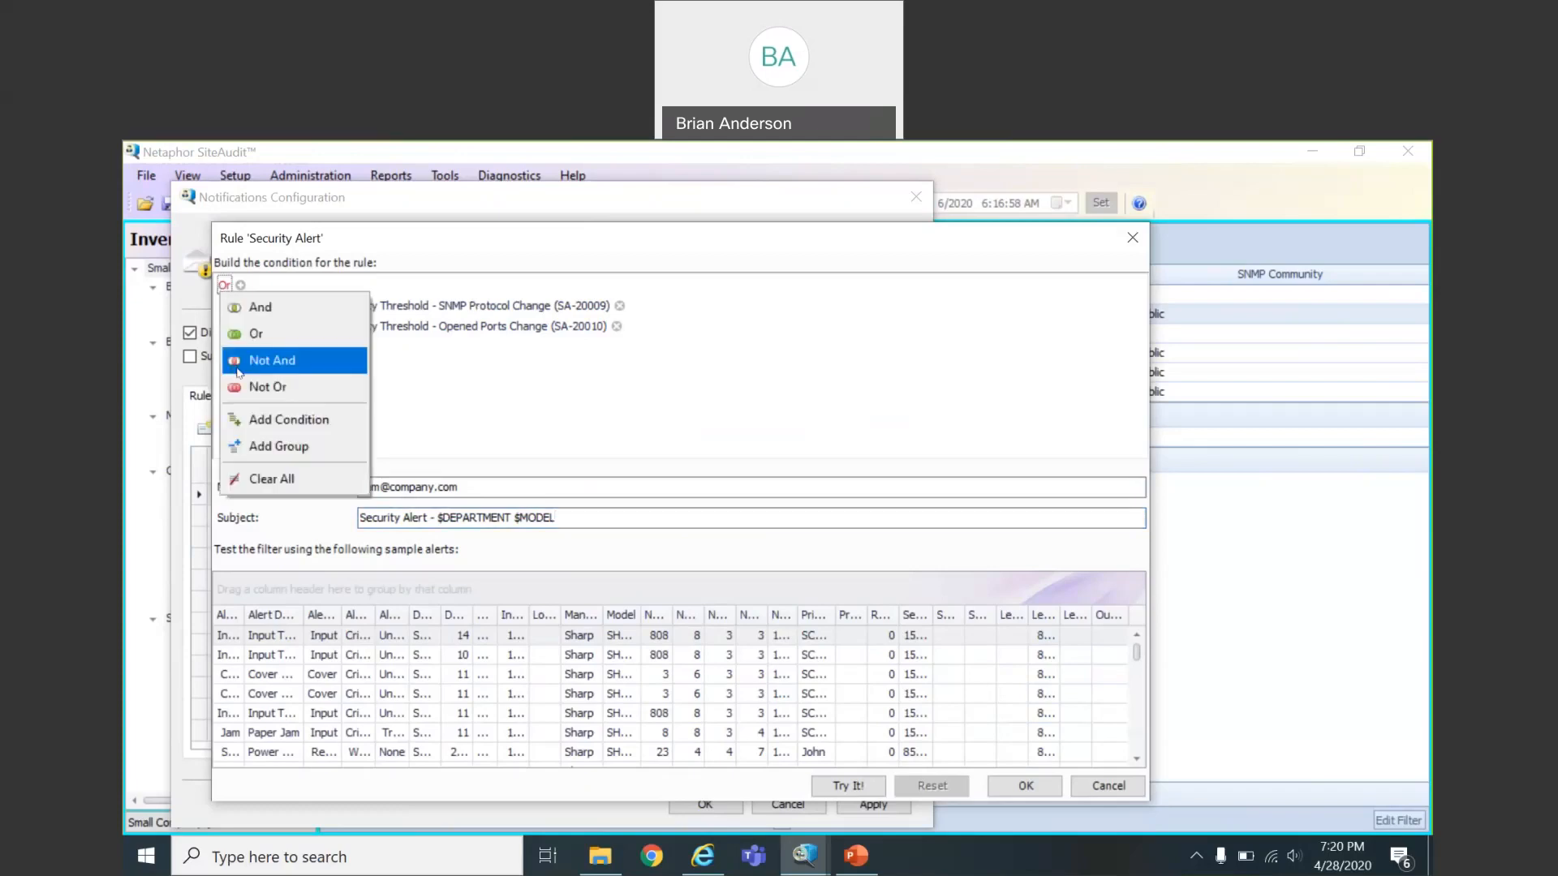
click(256, 447)
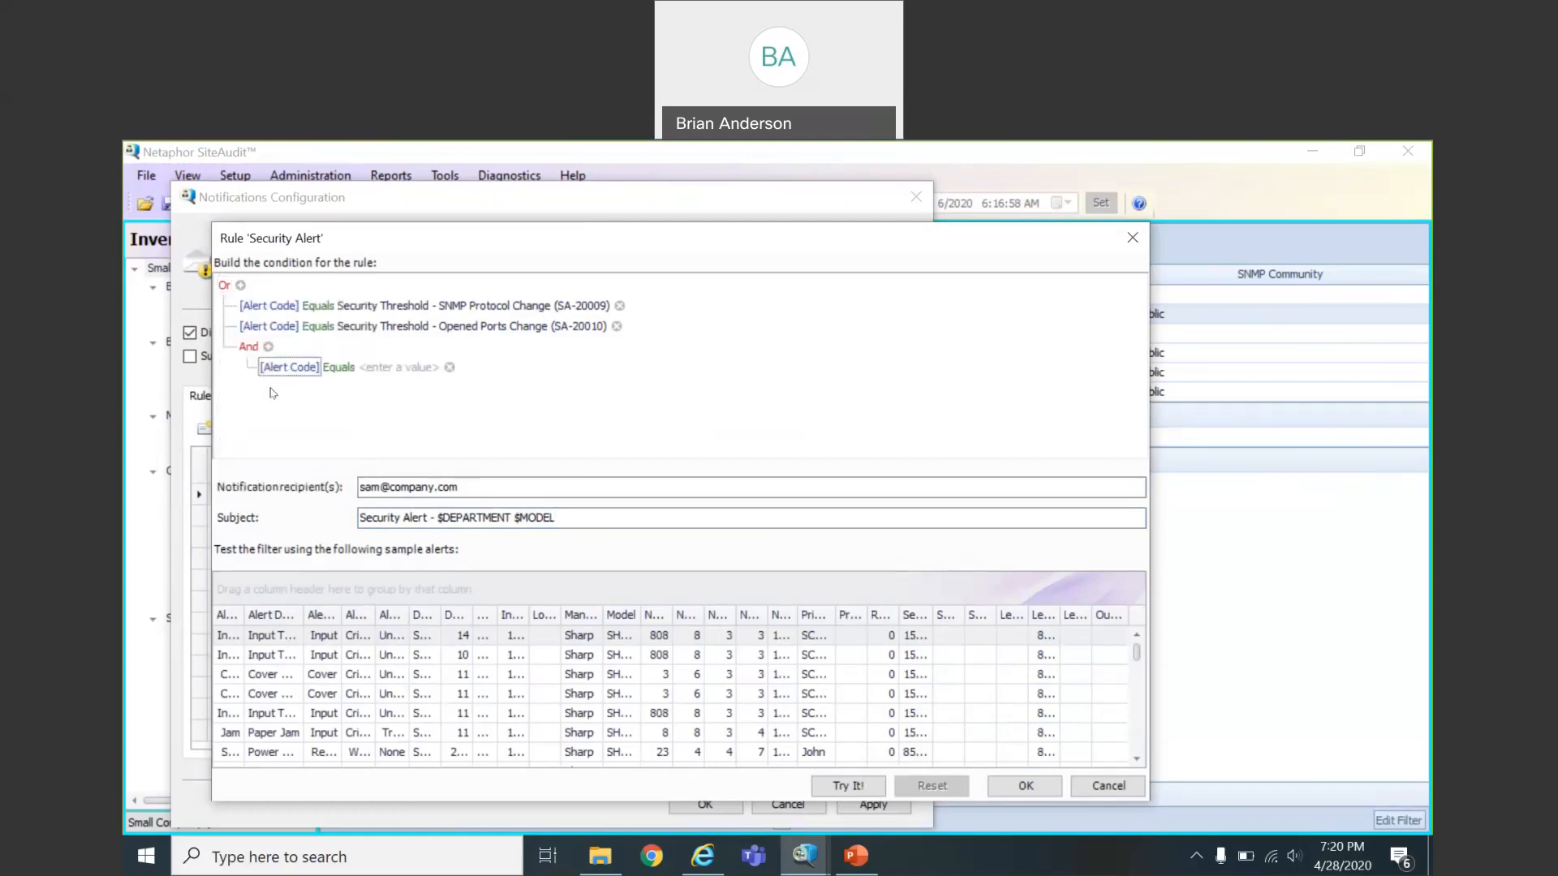
click(293, 371)
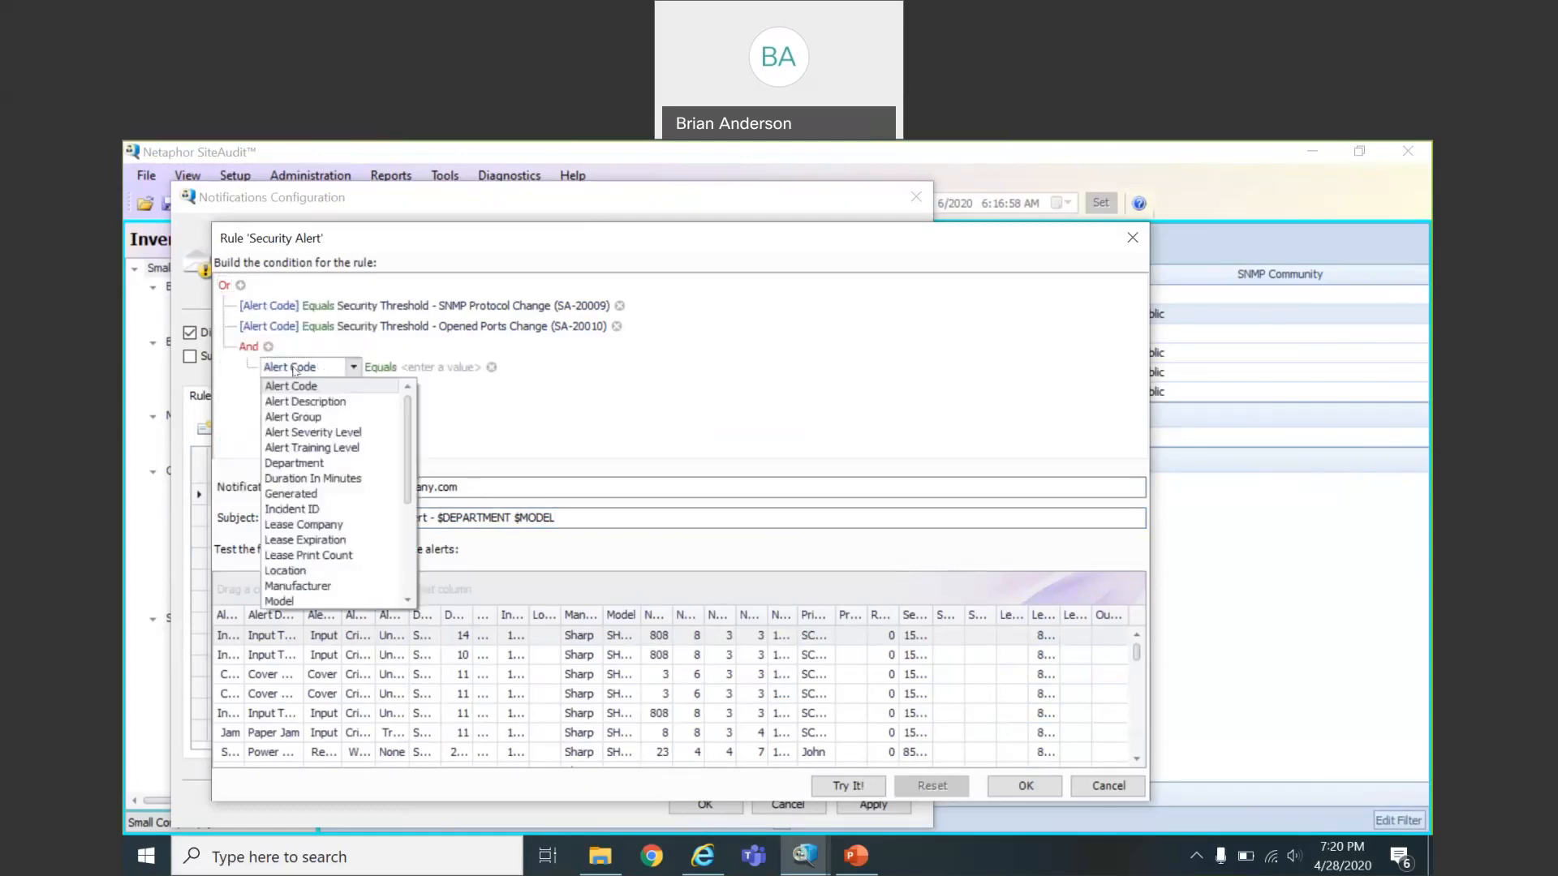
click(297, 585)
click(366, 375)
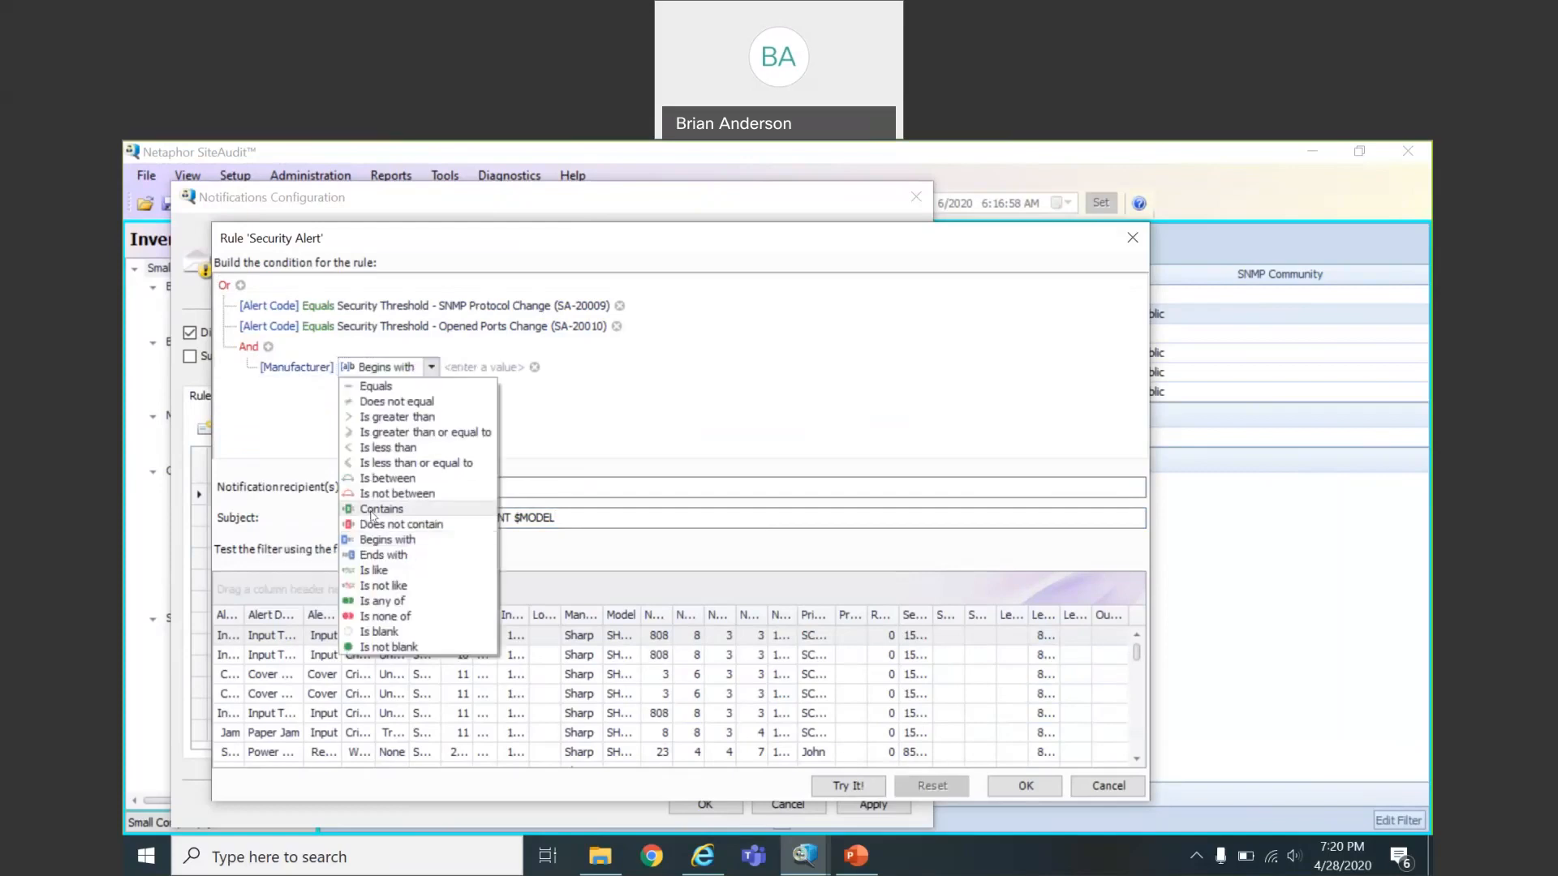
click(375, 510)
click(417, 366)
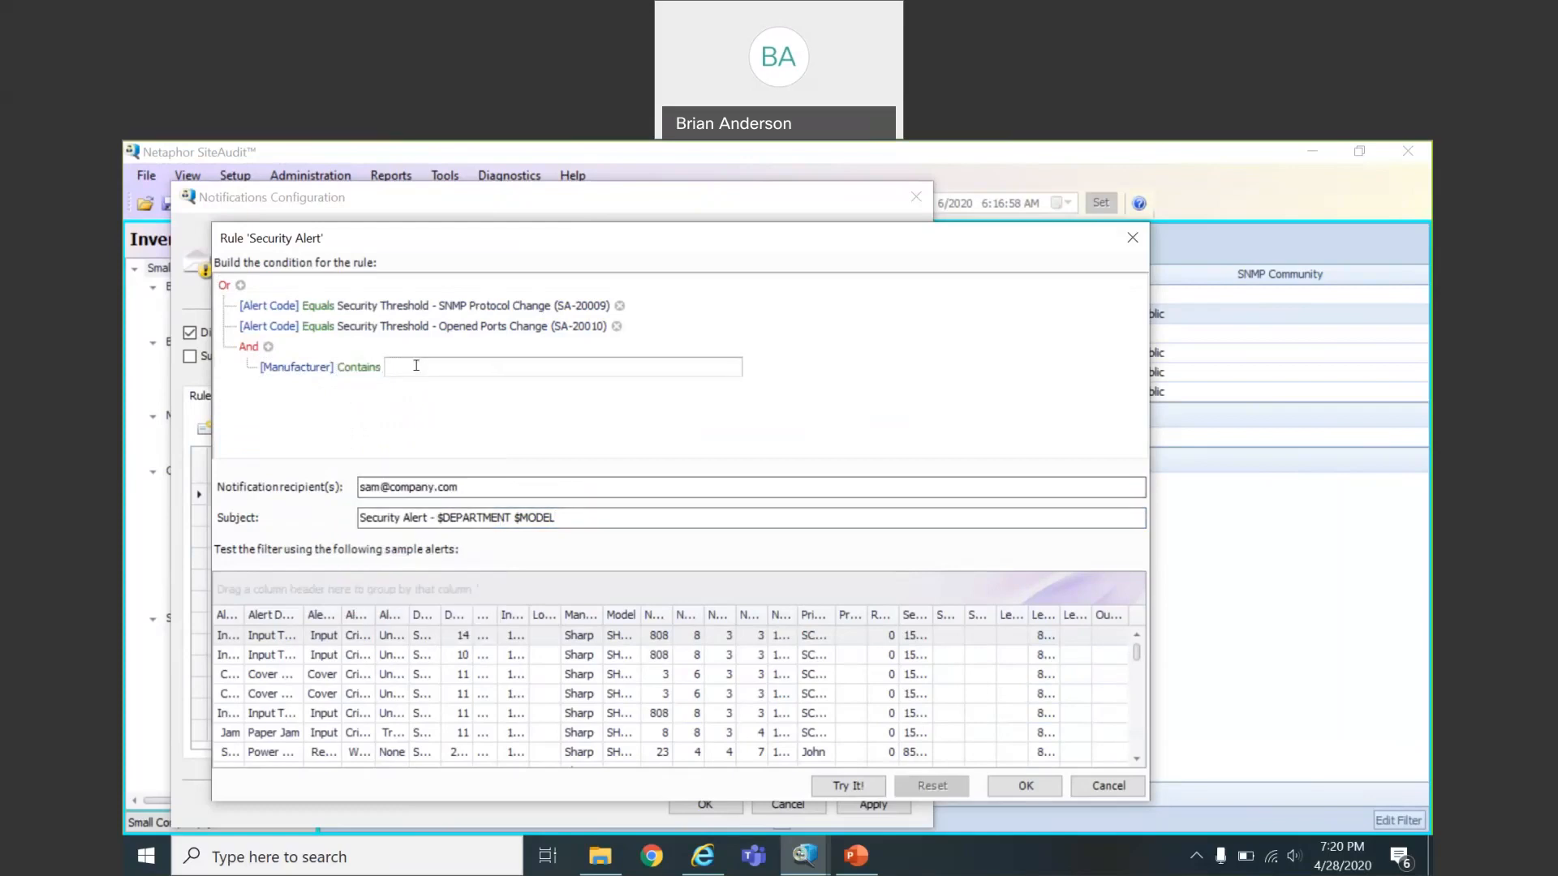
text(Hewlett)
click(398, 424)
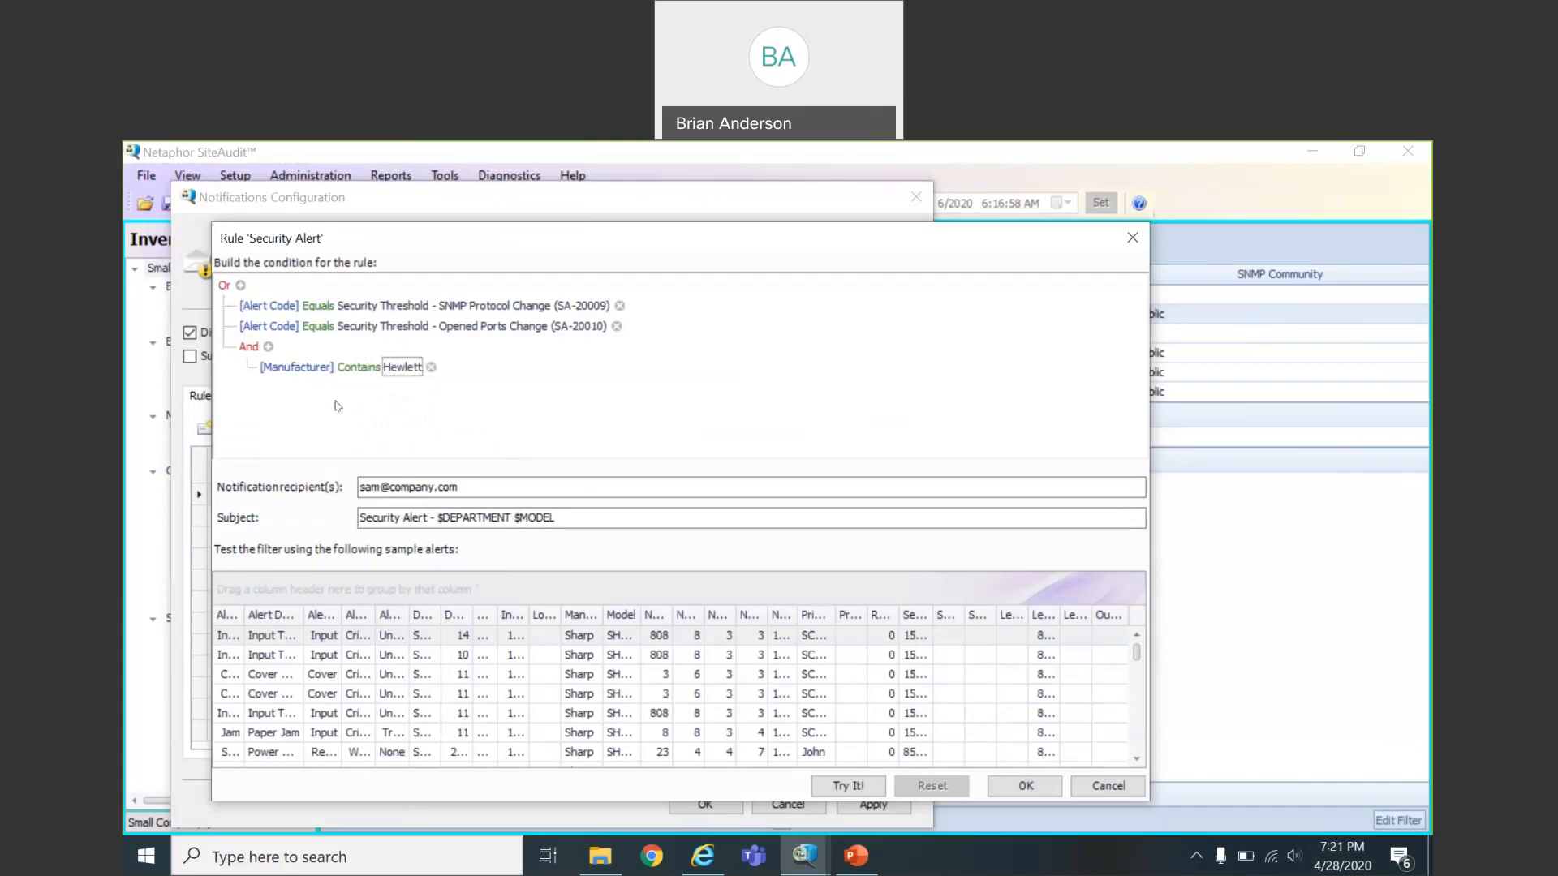
Add a second condition to the group: Department Contains Sales
click(269, 347)
click(281, 388)
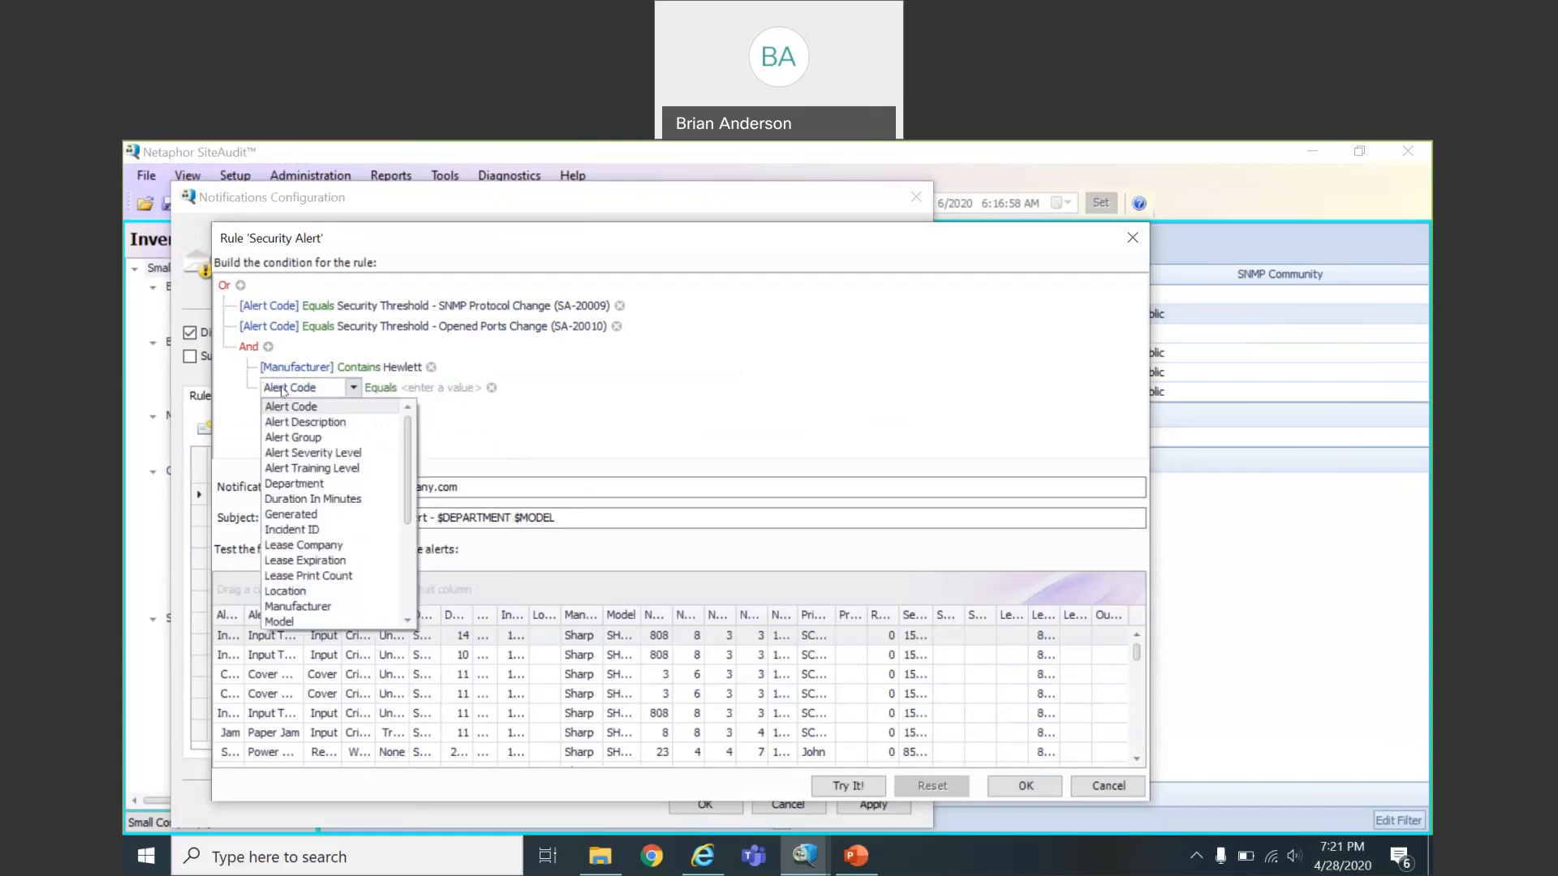
click(294, 483)
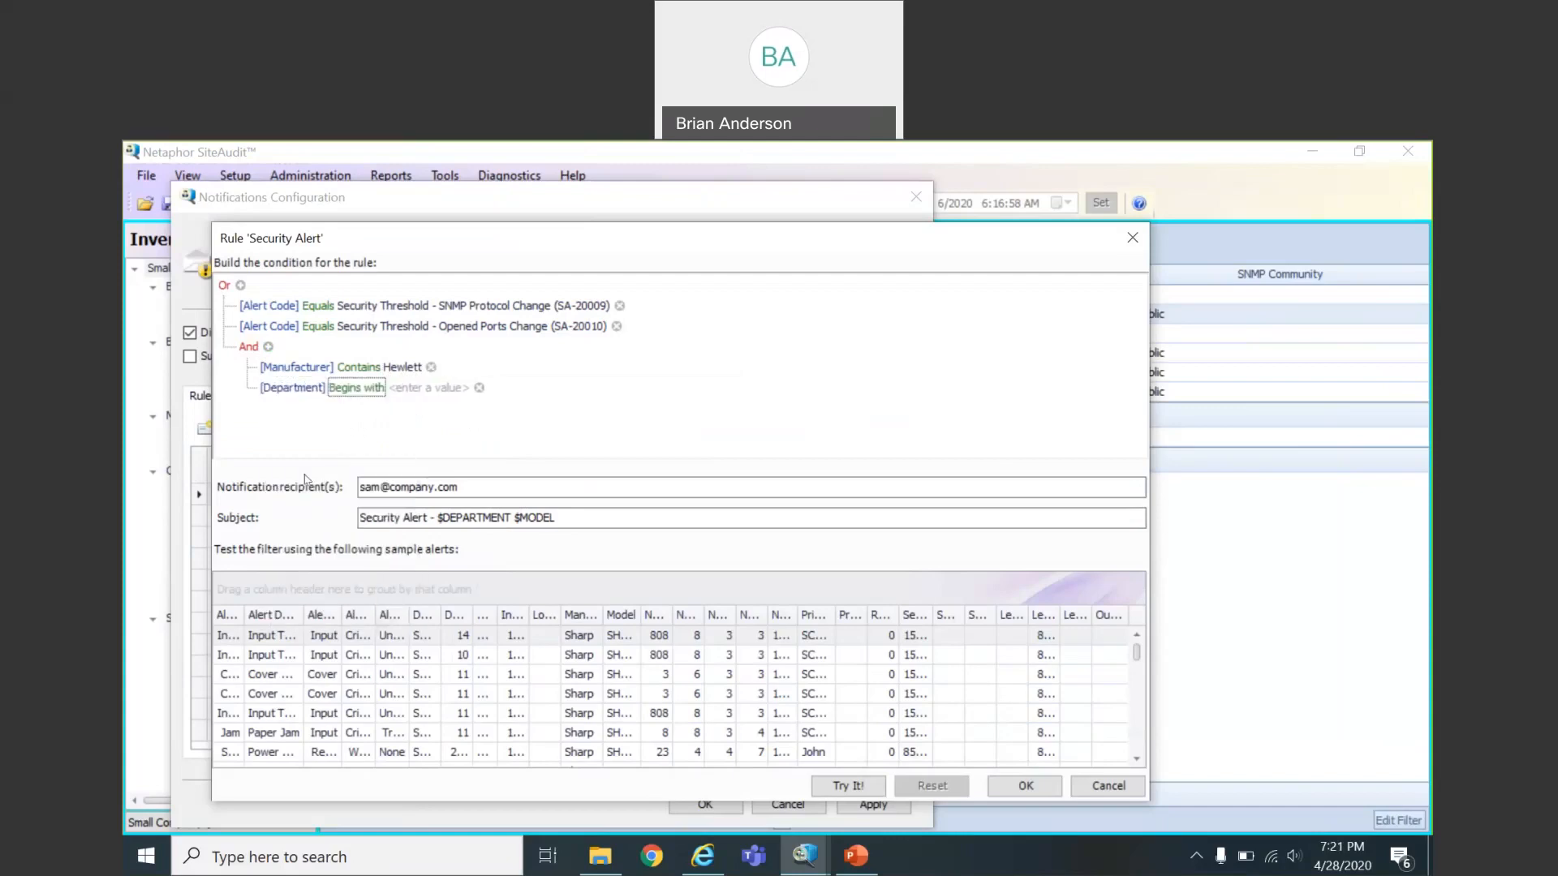
click(343, 391)
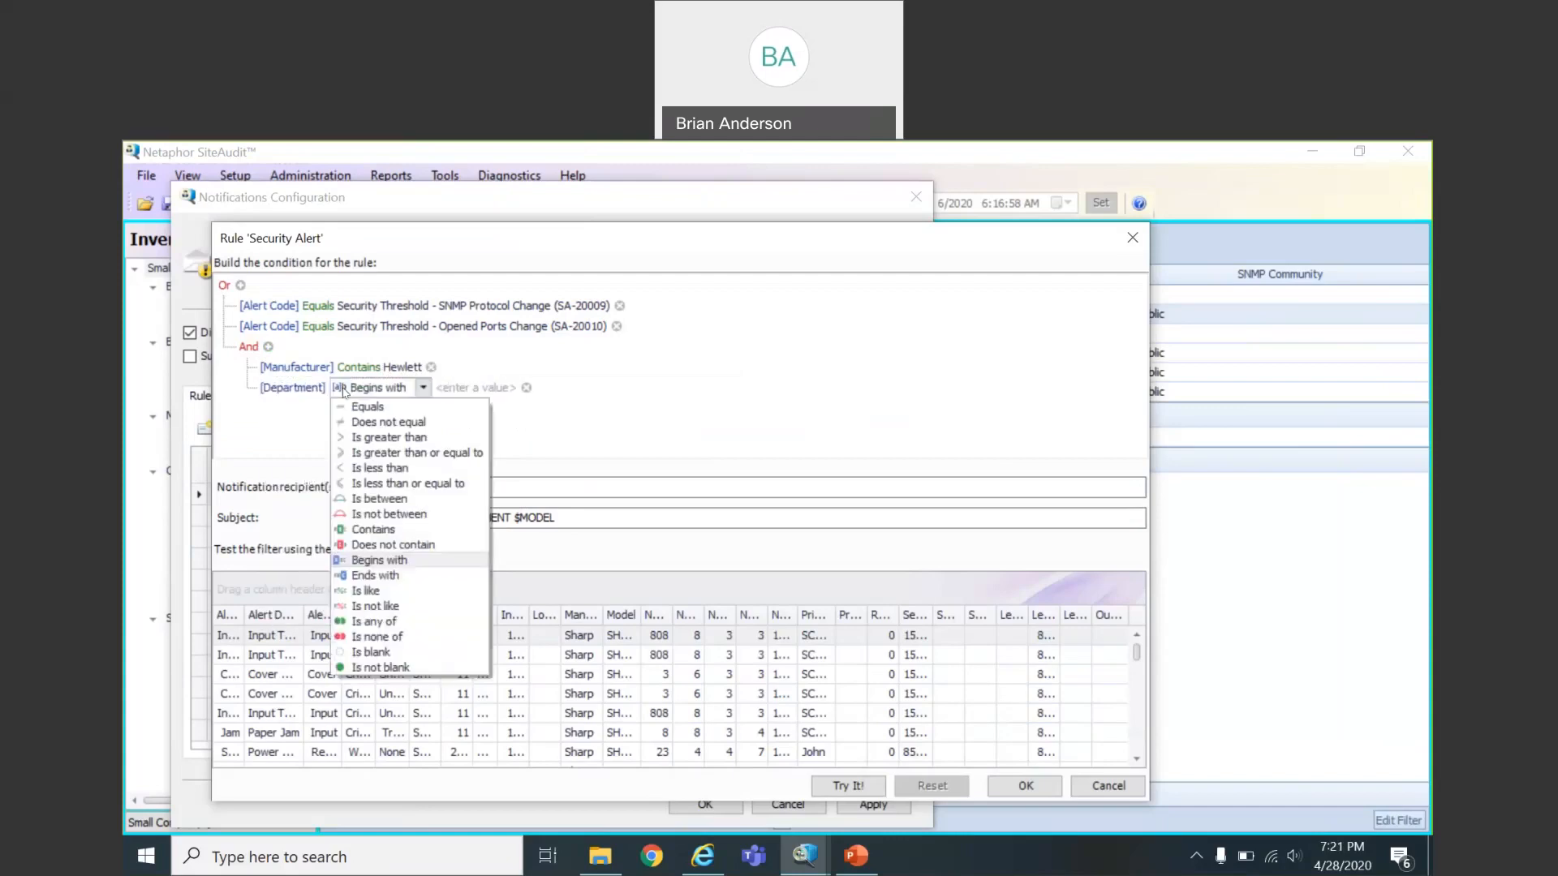
click(371, 529)
click(418, 389)
text(Sales)
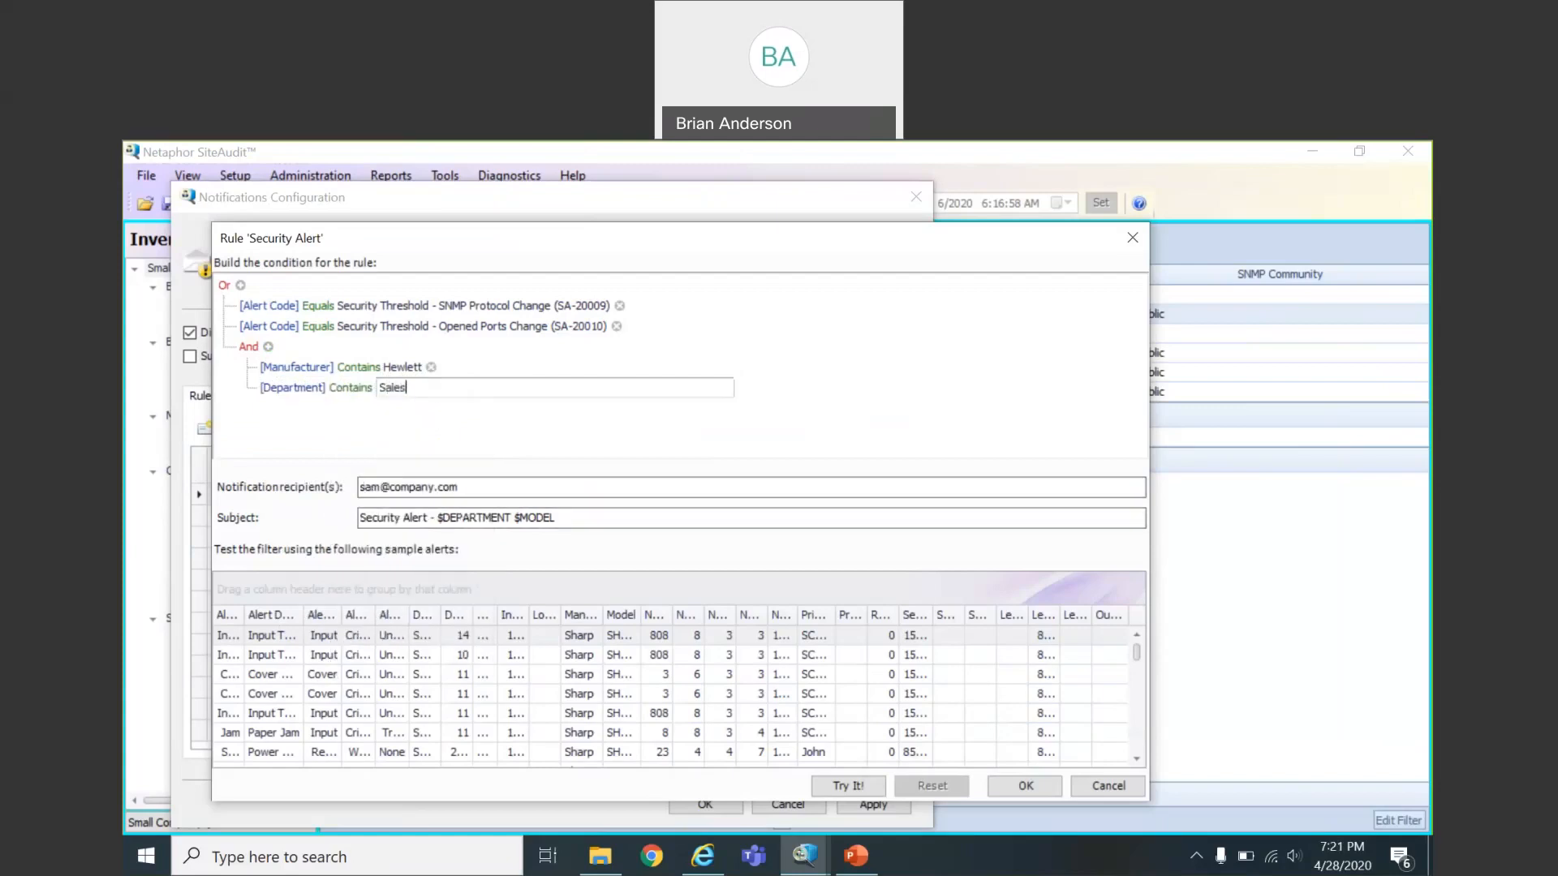
click(425, 421)
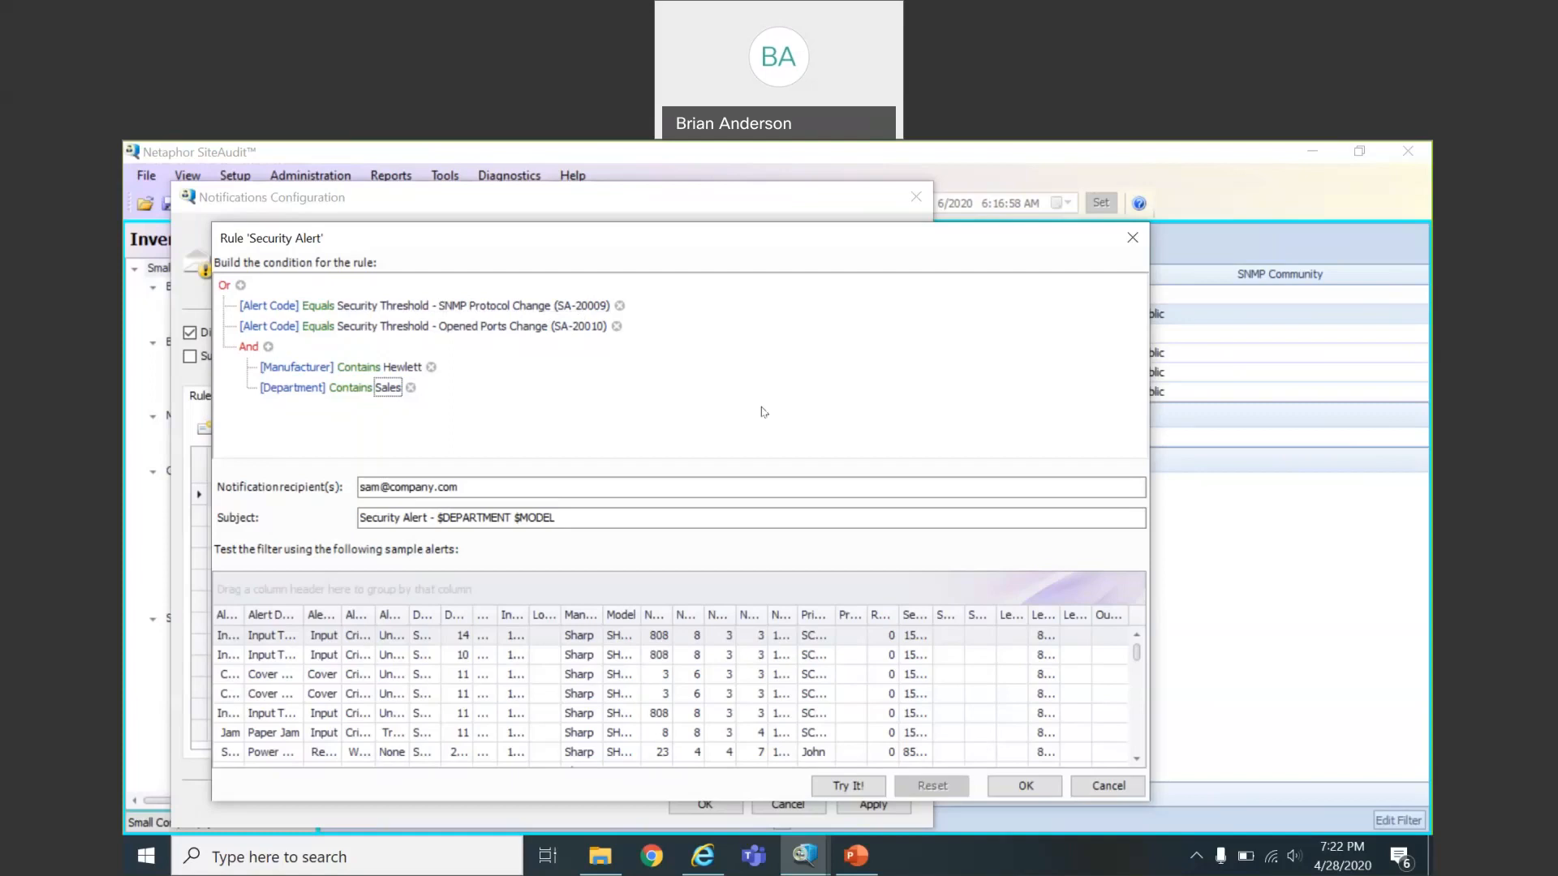
click(891, 166)
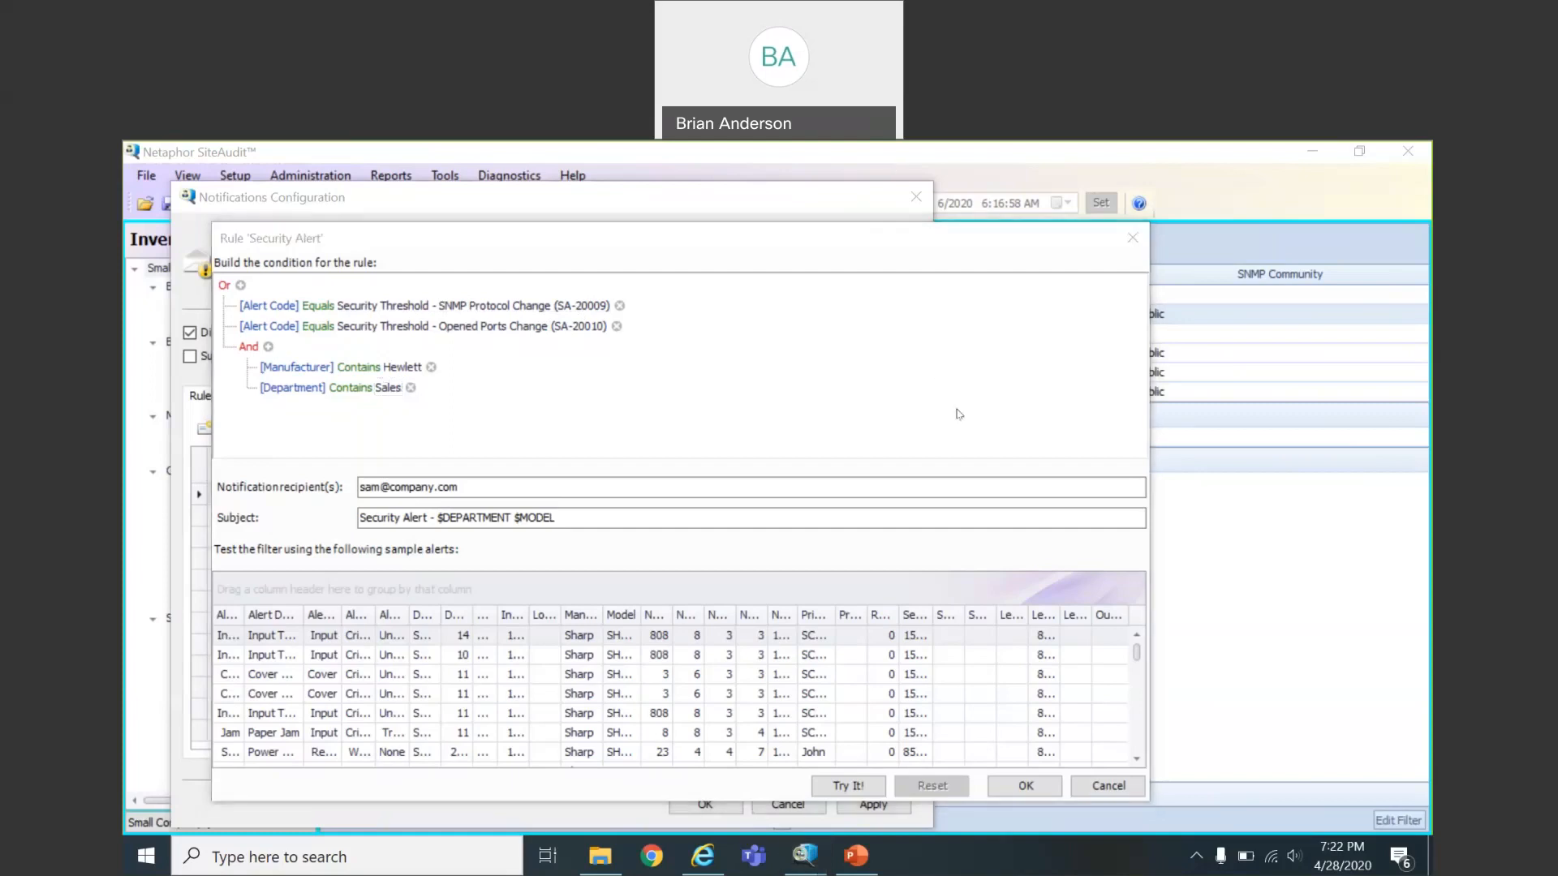